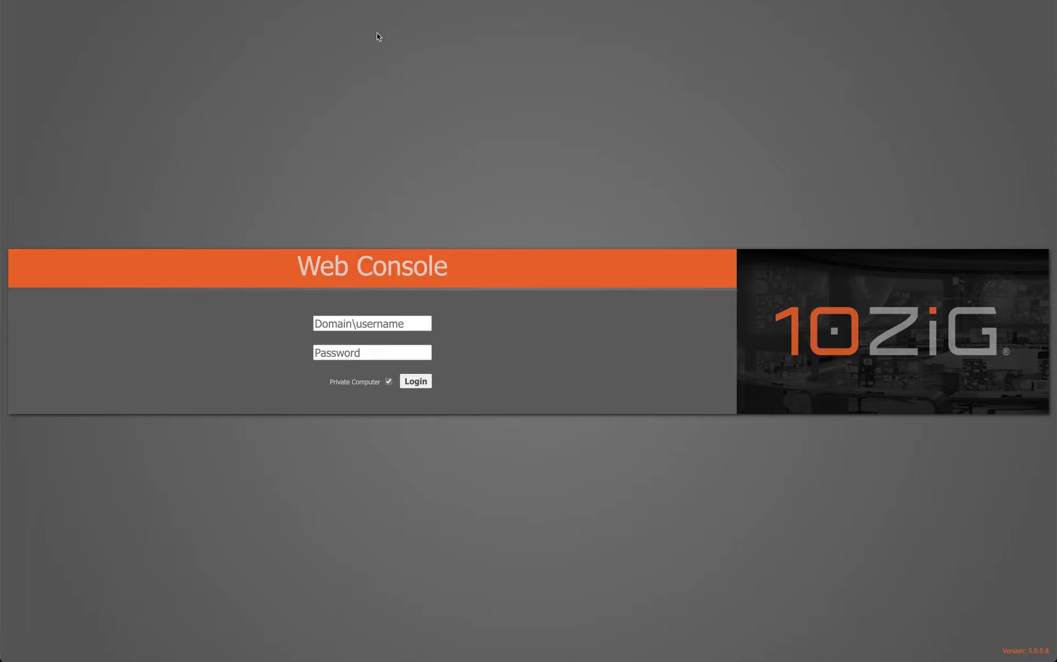
click(324, 324)
text(bo)
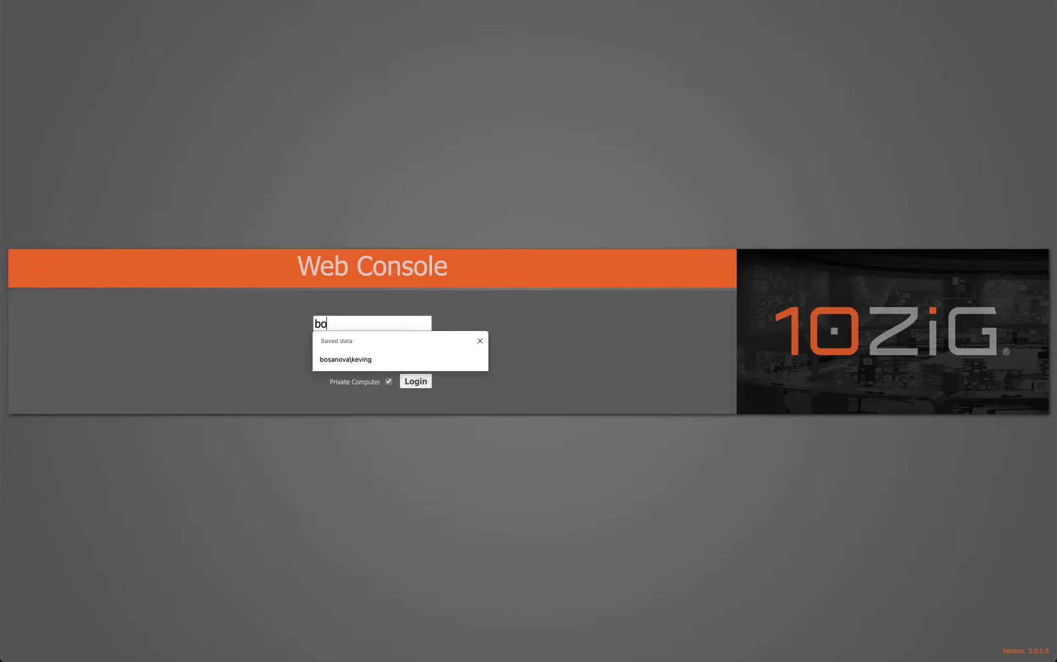
text(sanova\keving)
key(Tab)
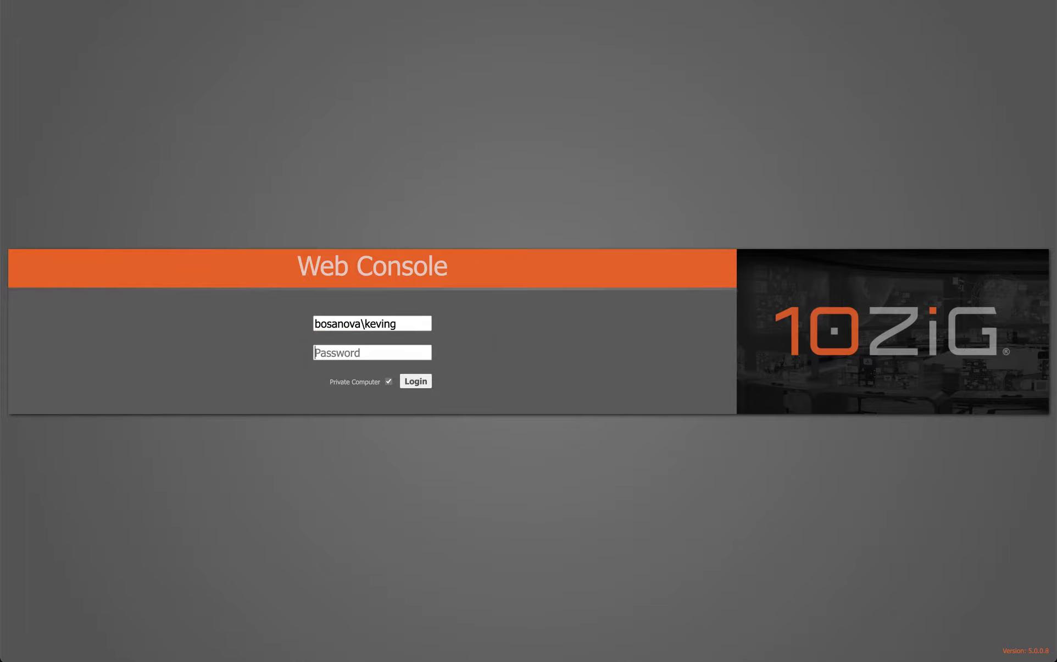
text(**********)
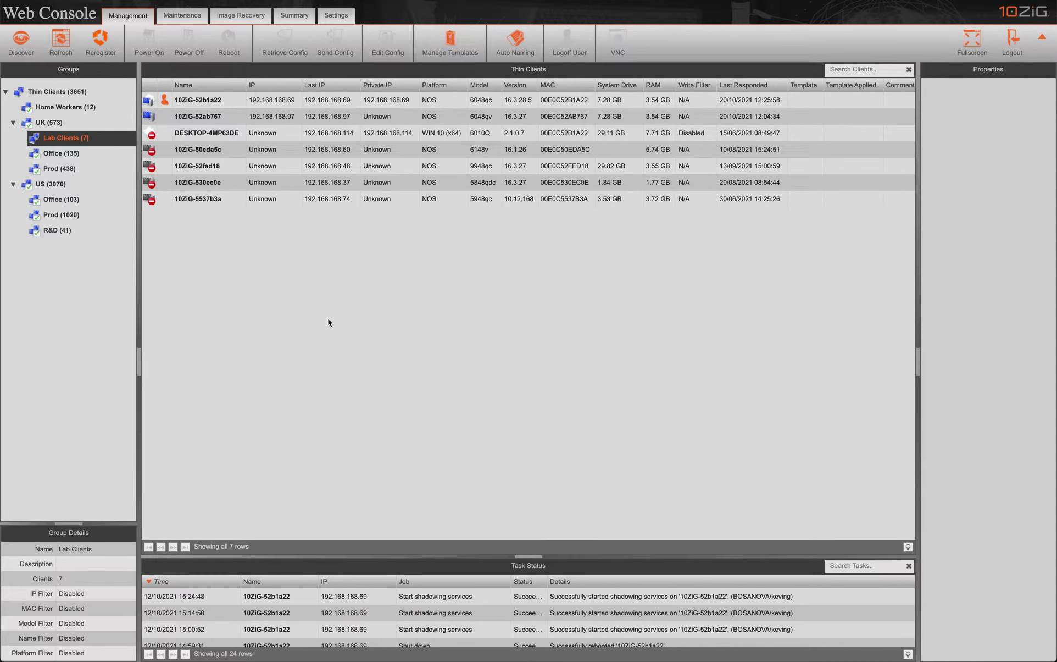
click(168, 200)
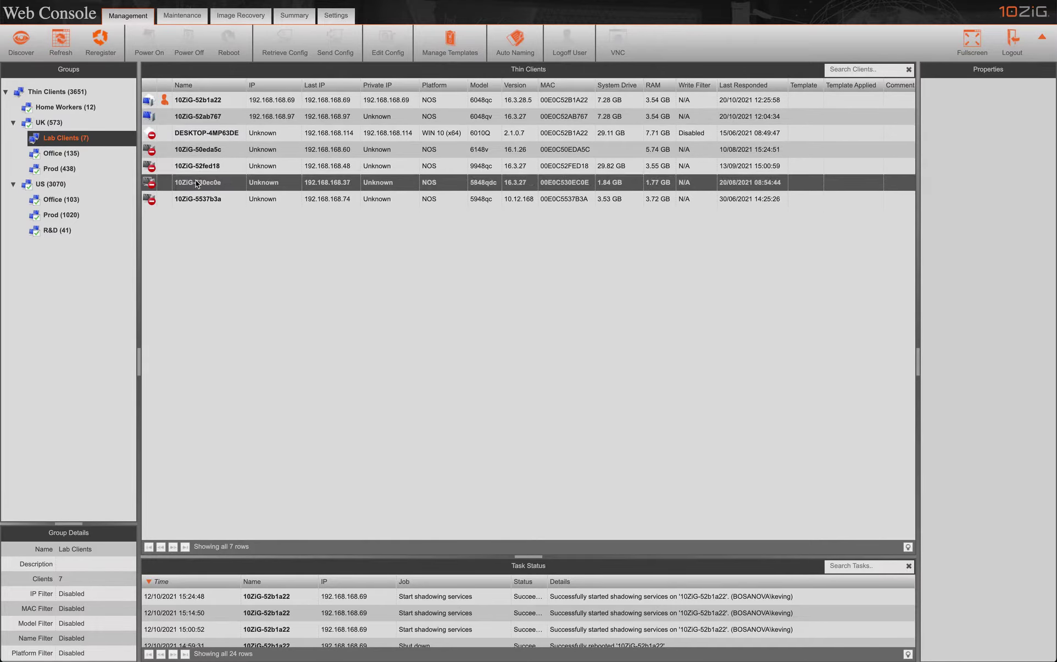
Select online thin client 10ZiG-52b1a22 and bring up its actions menu
click(214, 104)
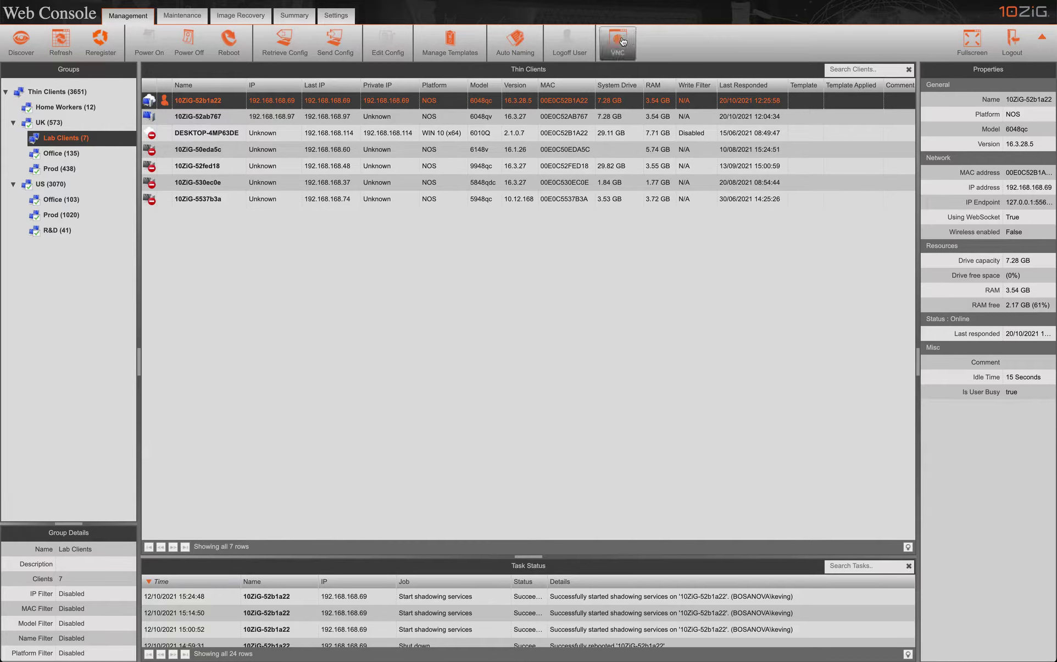
right_click(523, 103)
mouse_move(555, 185)
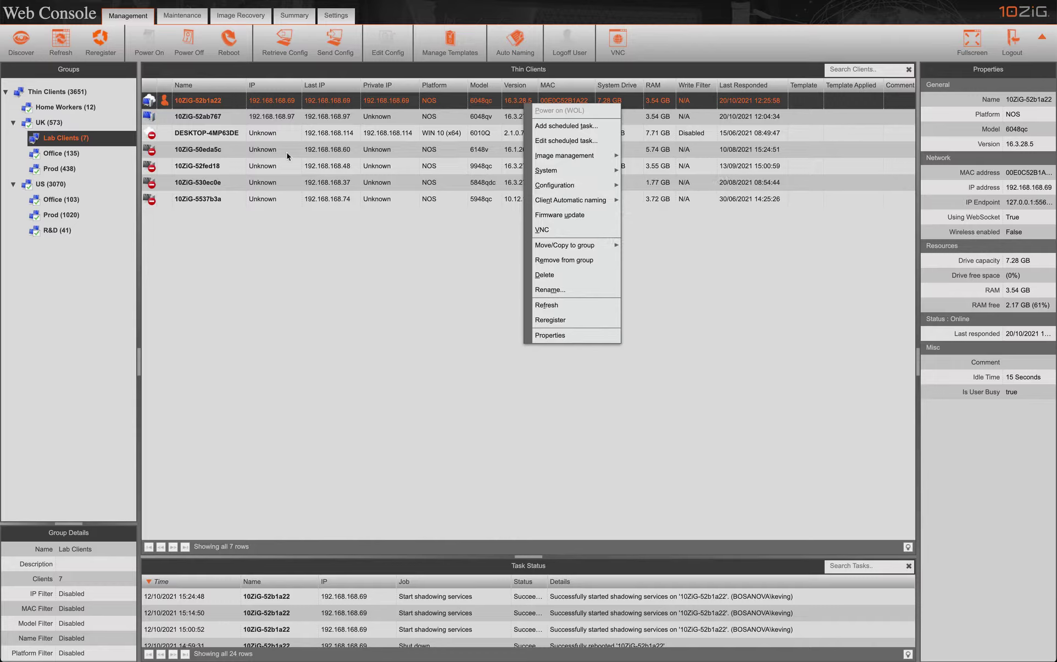
VNC into 10ZiG-52b1a22 and set its wizard to Great Britain (UK) and 12:15 PM
click(466, 254)
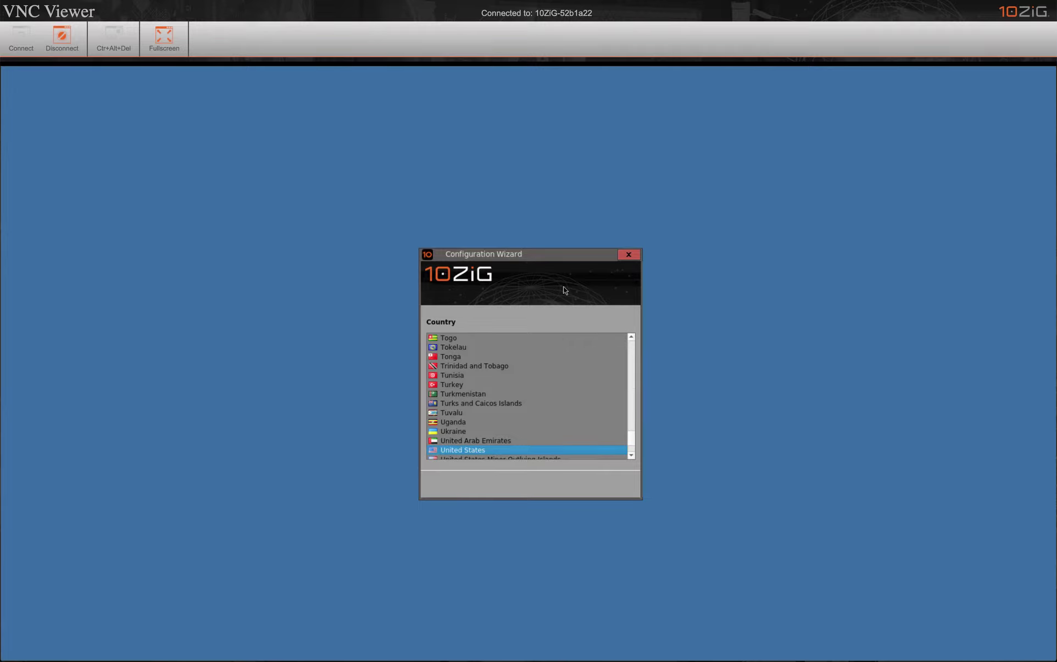
key(g)
key(r)
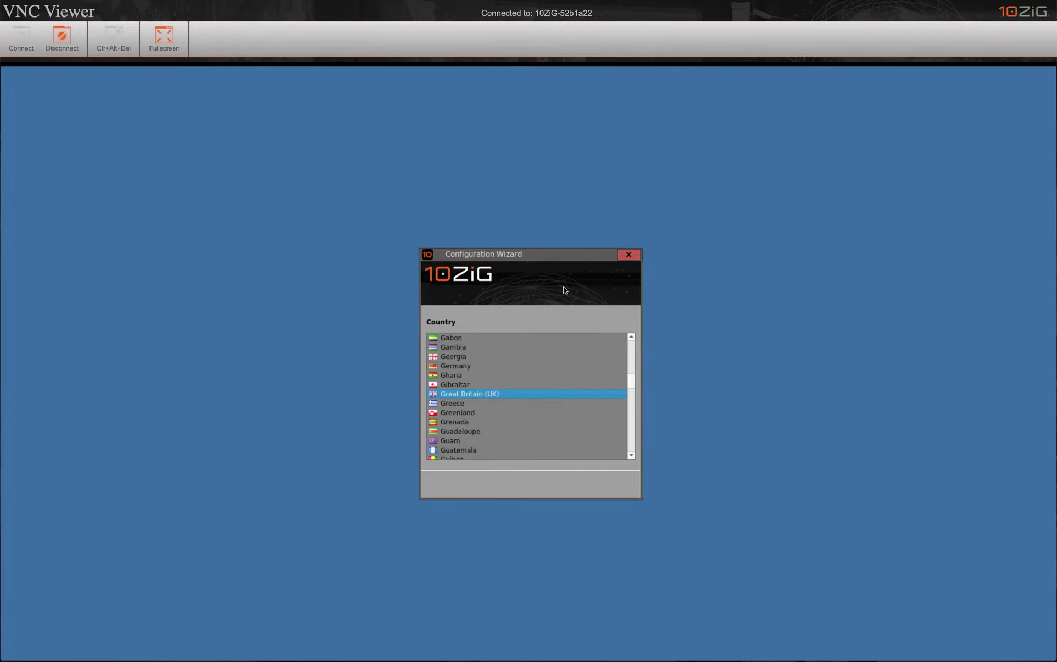
key(Return)
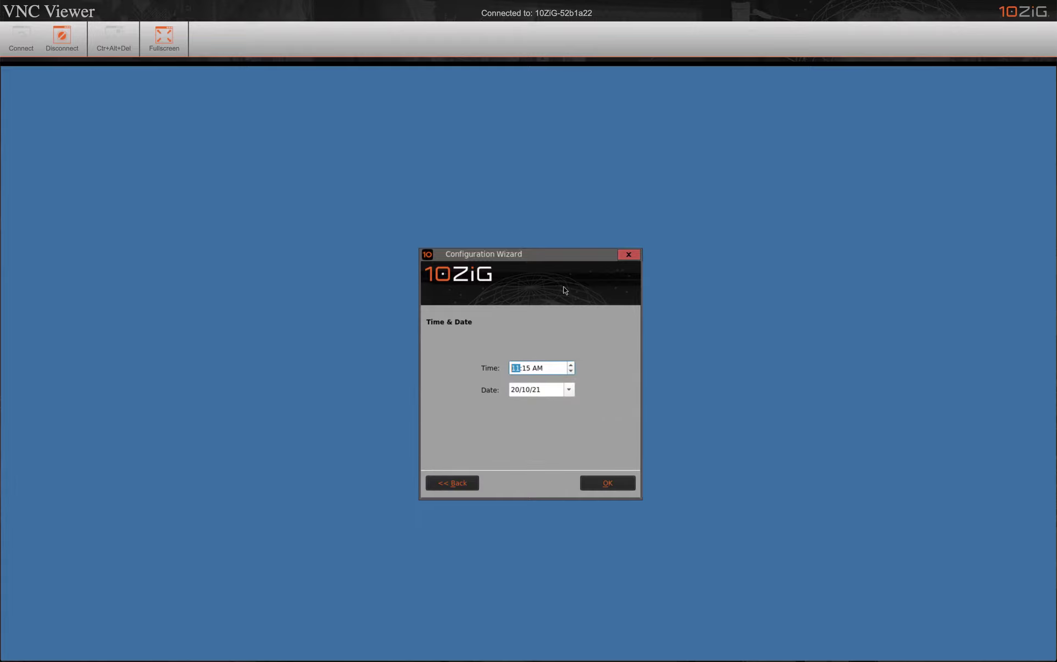
text(12:15)
key(Up)
click(603, 483)
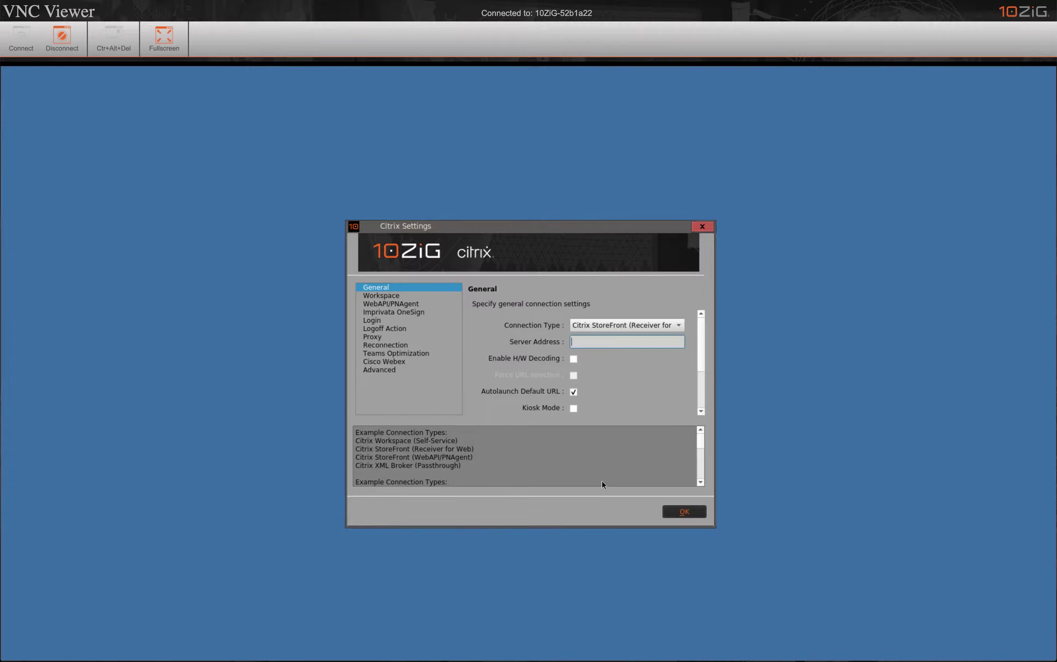
text(h)
text(ttps)
text(://ci)
text(trixready)
text(.clou)
text(d.com)
click(637, 330)
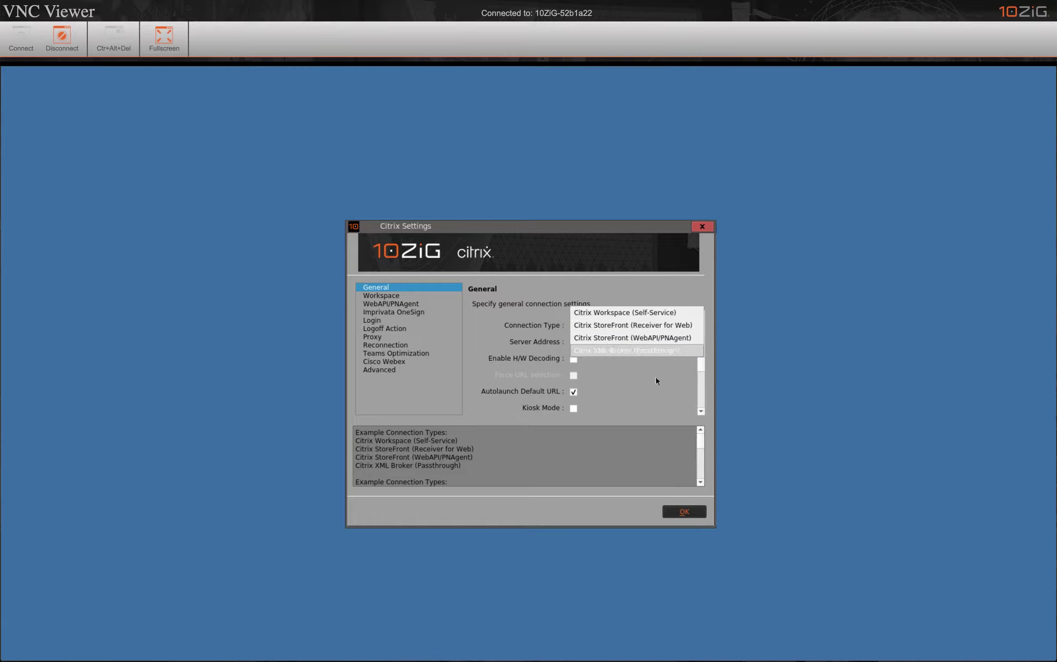
click(657, 329)
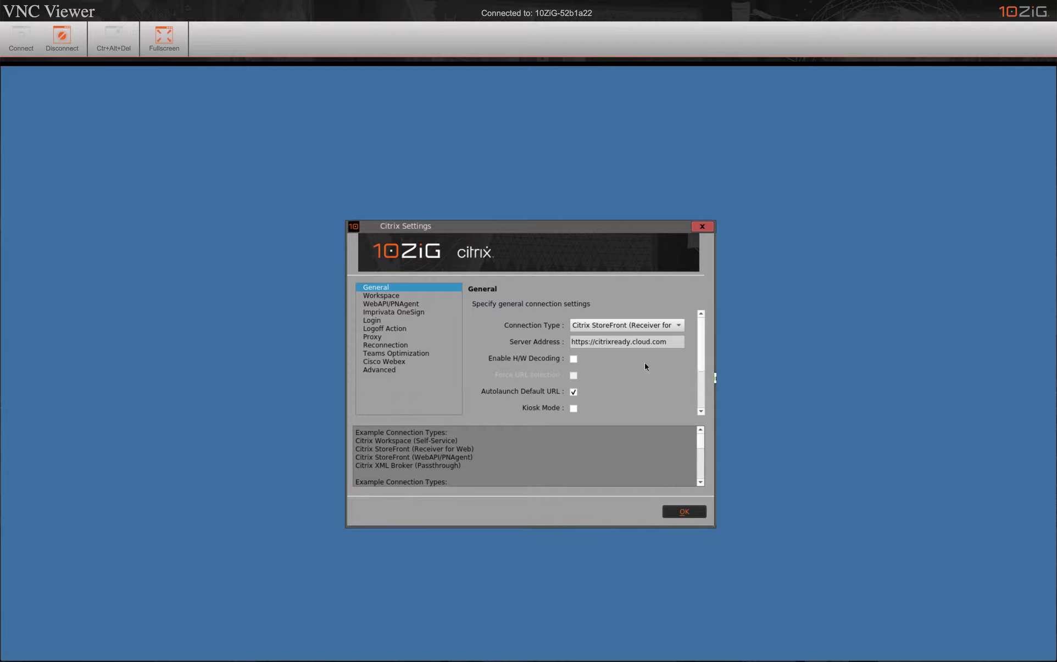
Confirm Citrix StoreFront (Receiver for Web) as connection type and show Teams Optimization settings
click(645, 329)
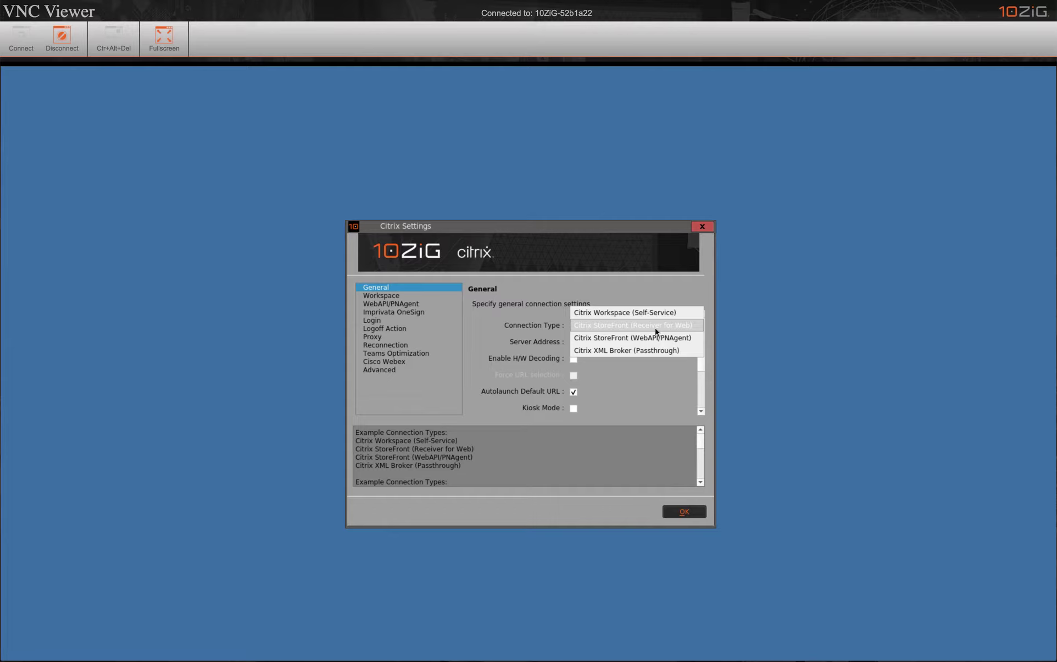
click(655, 331)
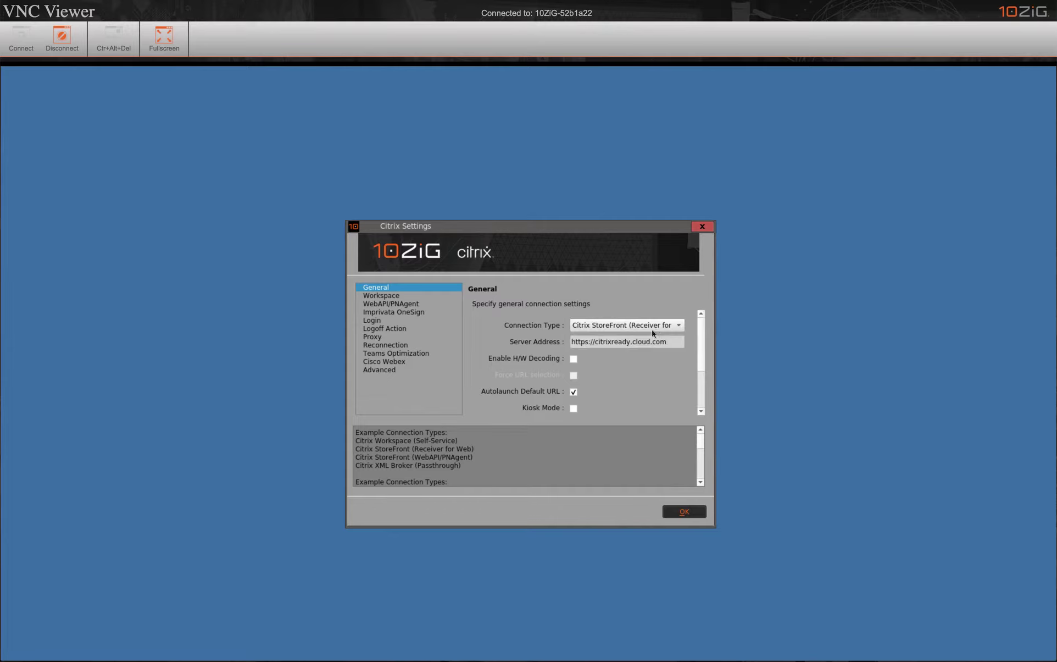
click(386, 354)
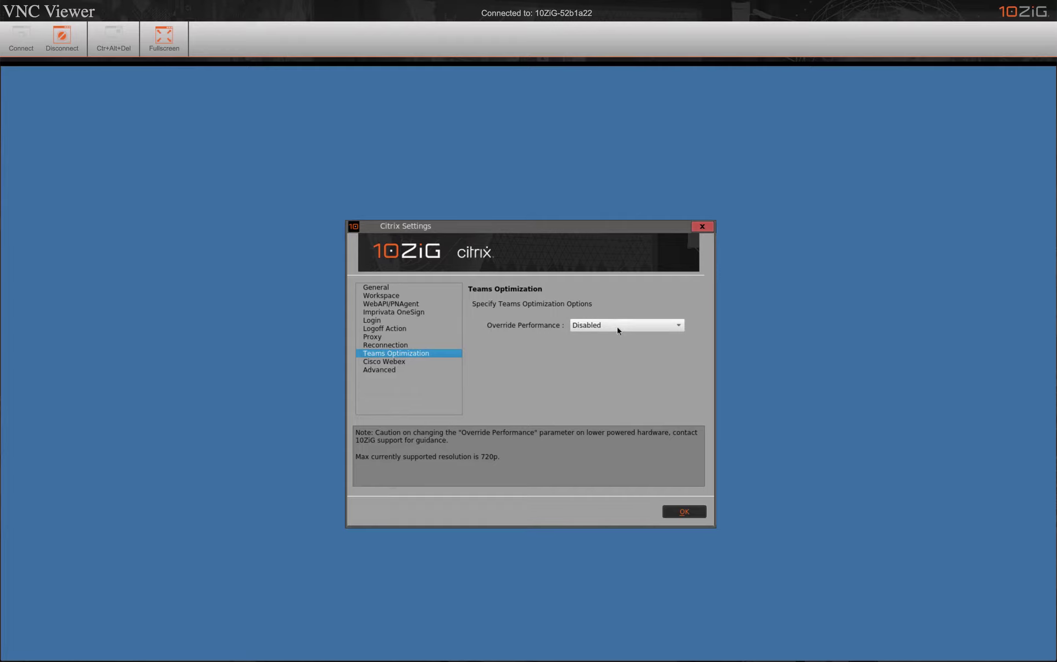
mouse_move(616, 327)
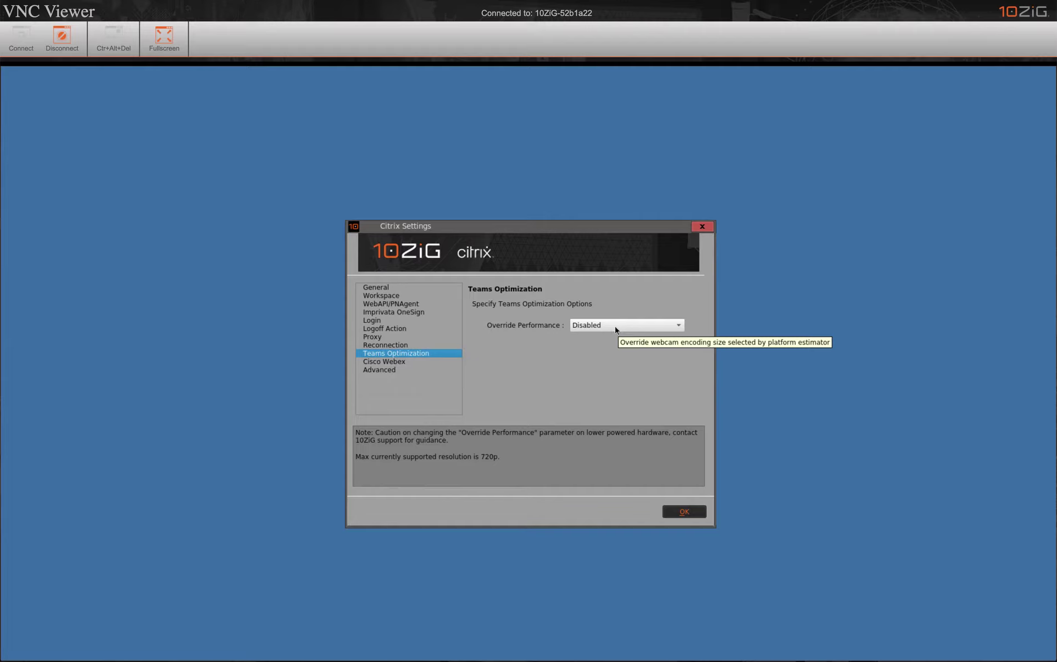
Keep Teams Override Performance at Disabled and switch to the Cisco Webex options
click(615, 328)
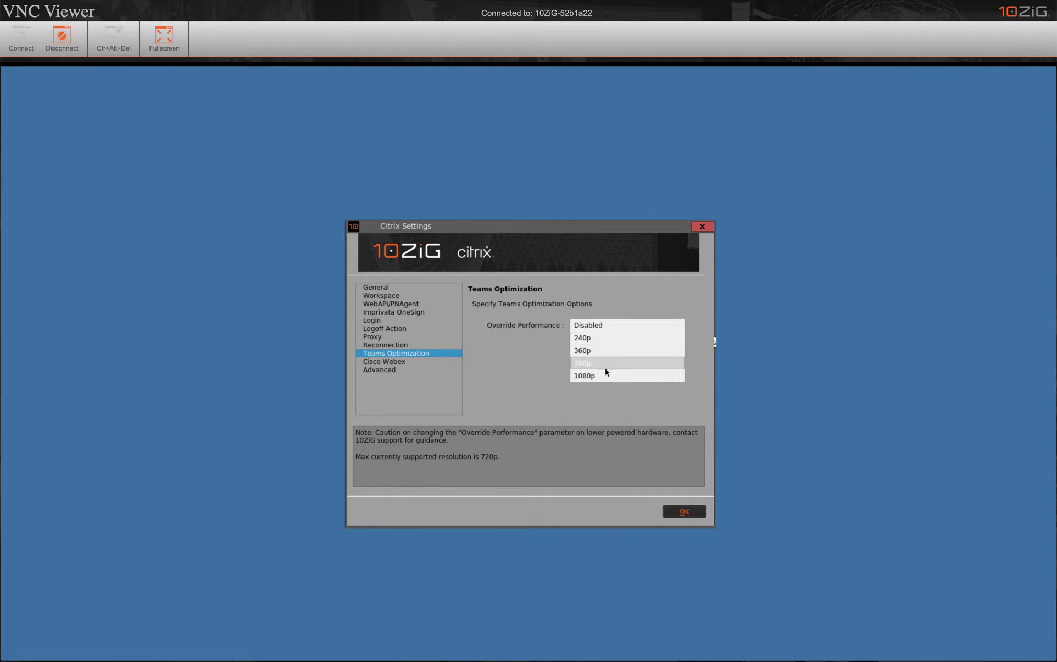
click(606, 326)
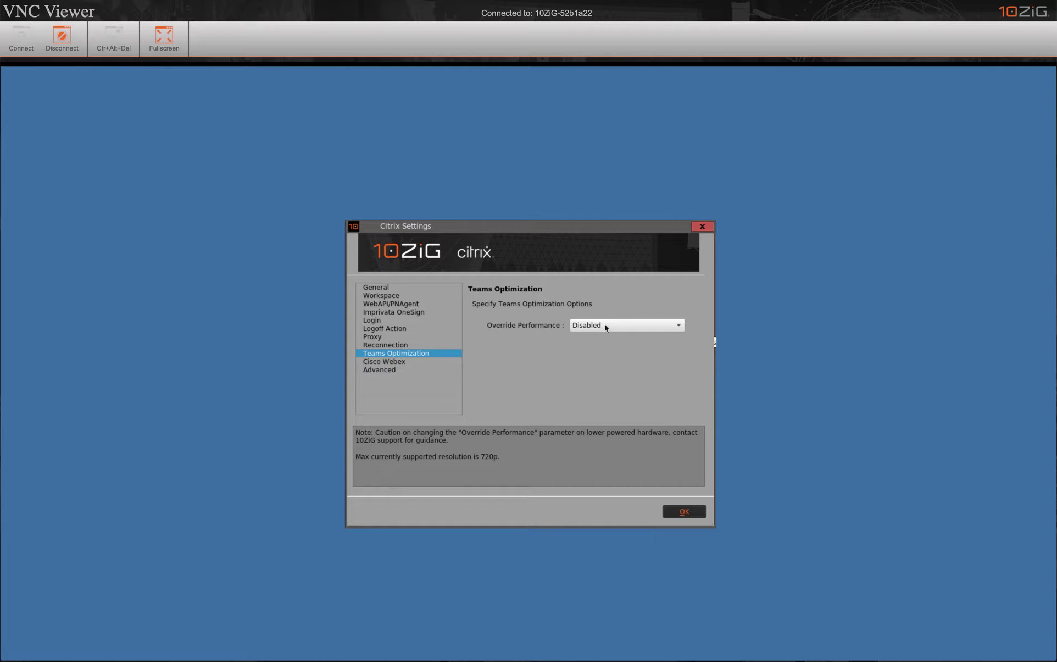
click(391, 365)
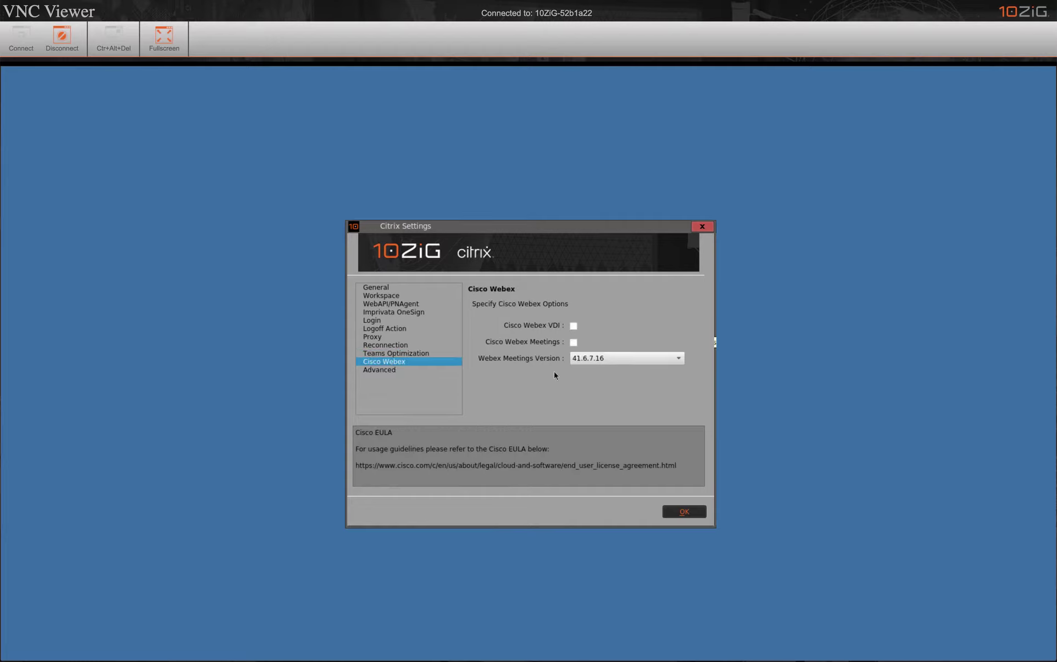
Review Webex Meetings versions 41.8.4.11 and 41.10.1.18, leaving 41.6.7.16 selected
click(607, 359)
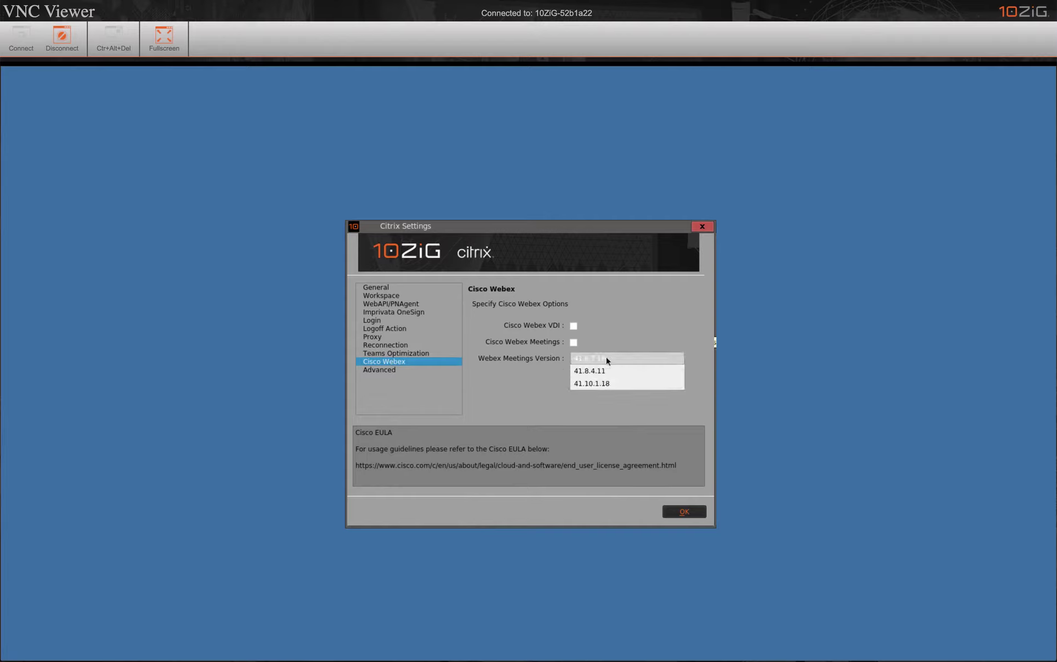
click(534, 375)
mouse_move(540, 376)
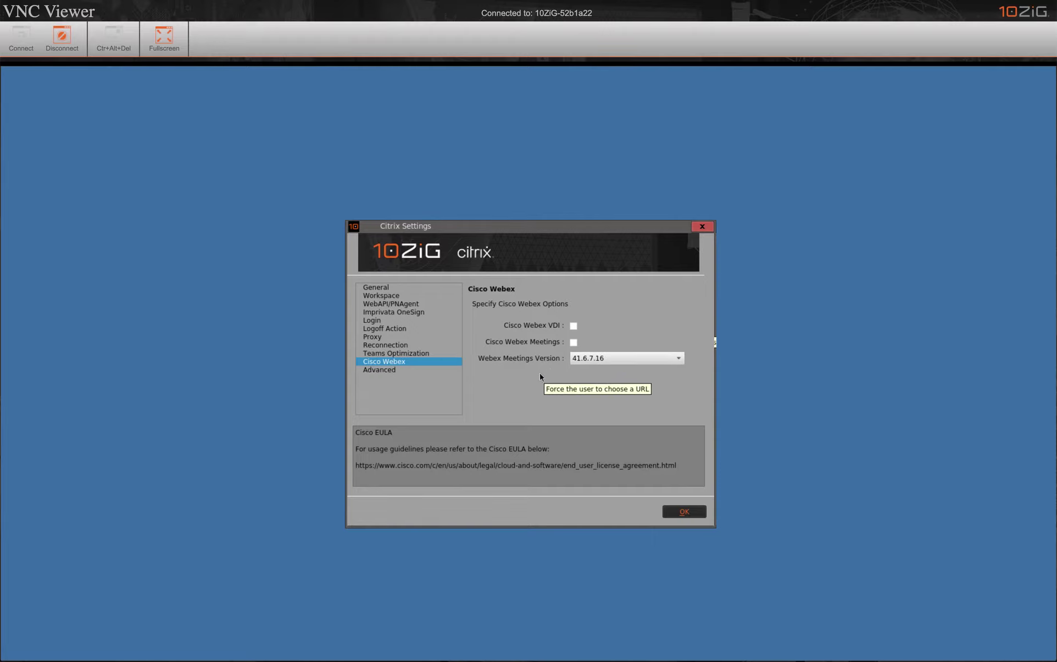
Set the Citrix Session End Key to F12 in Advanced settings
click(406, 371)
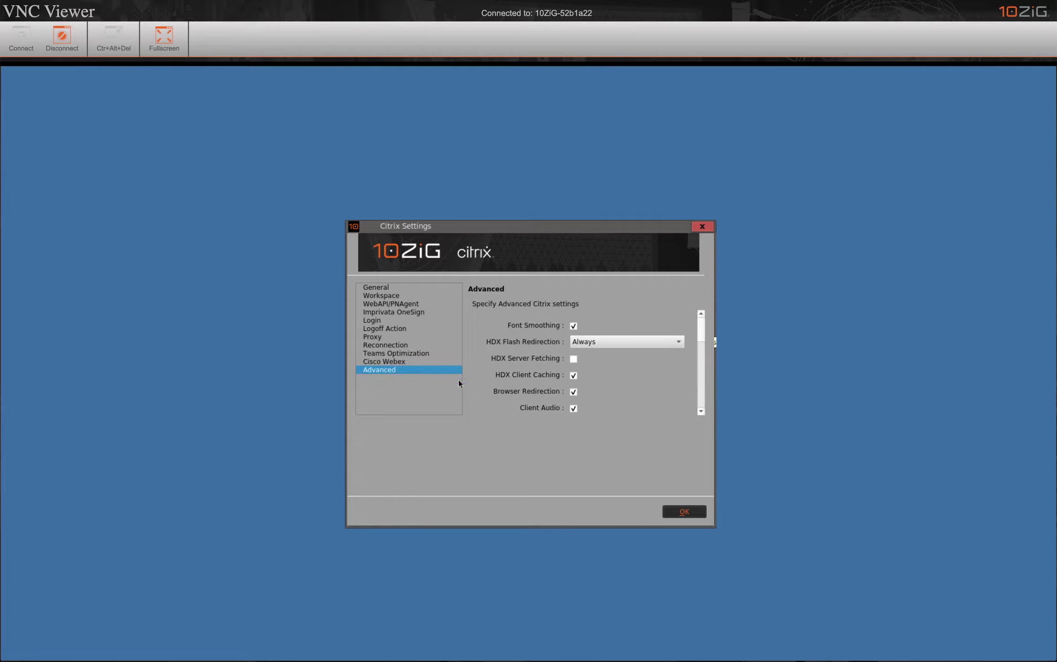
scroll(700, 342, down, 1)
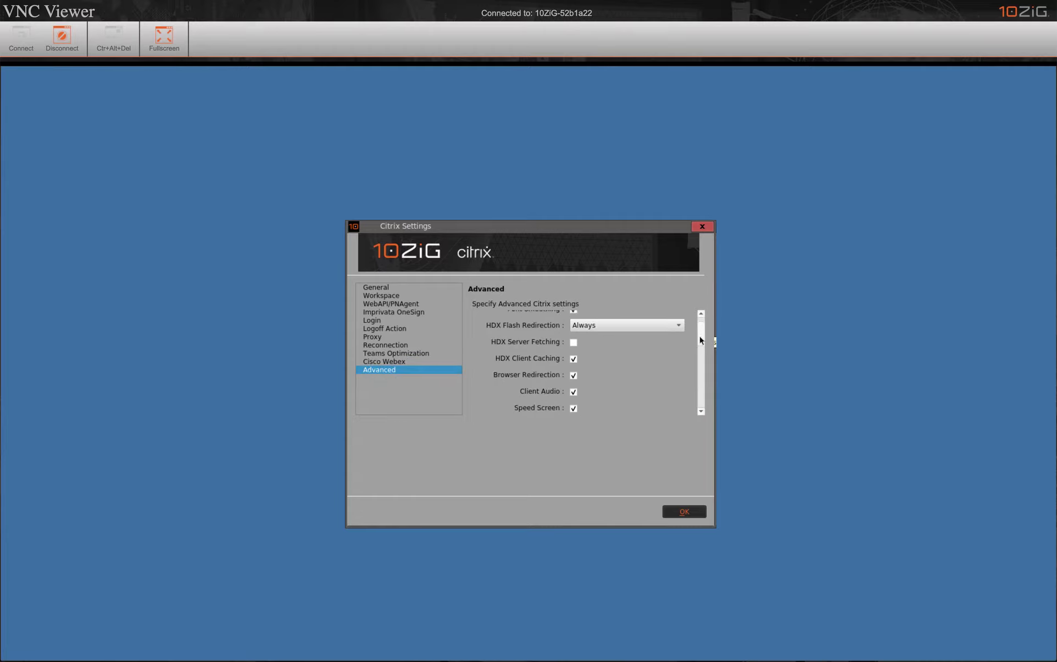
scroll(700, 342, down, 2)
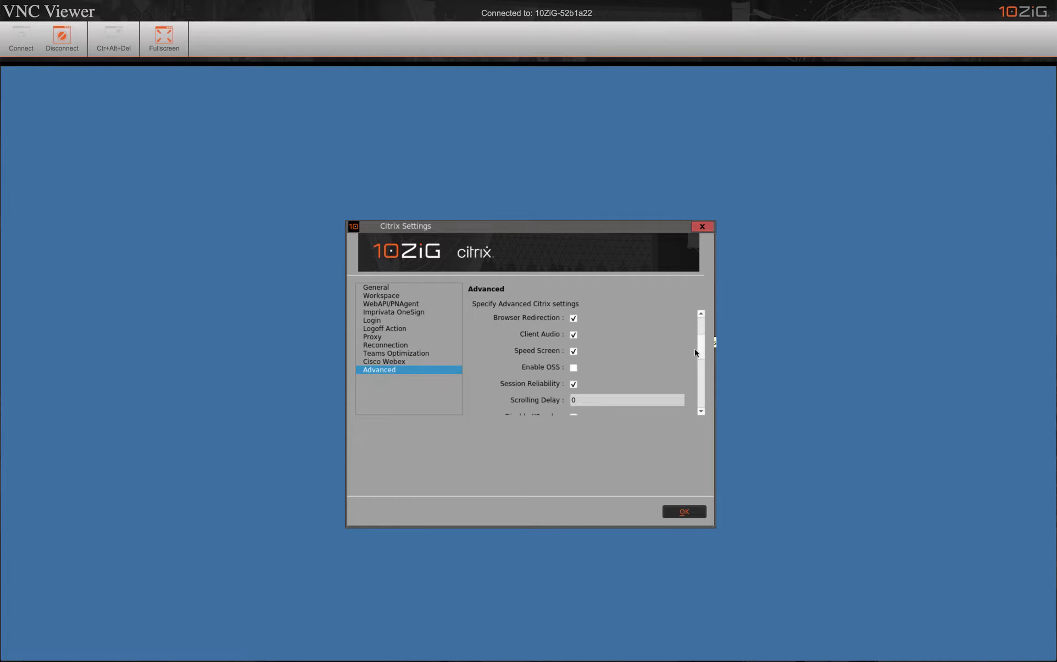
scroll(695, 354, down, 2)
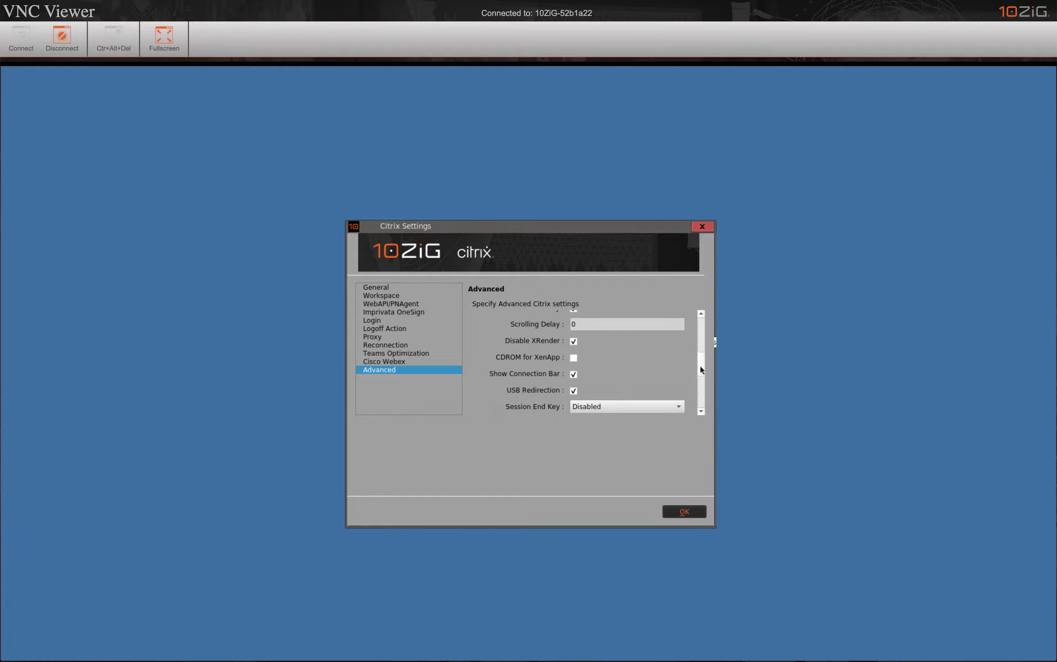
scroll(702, 369, down, 1)
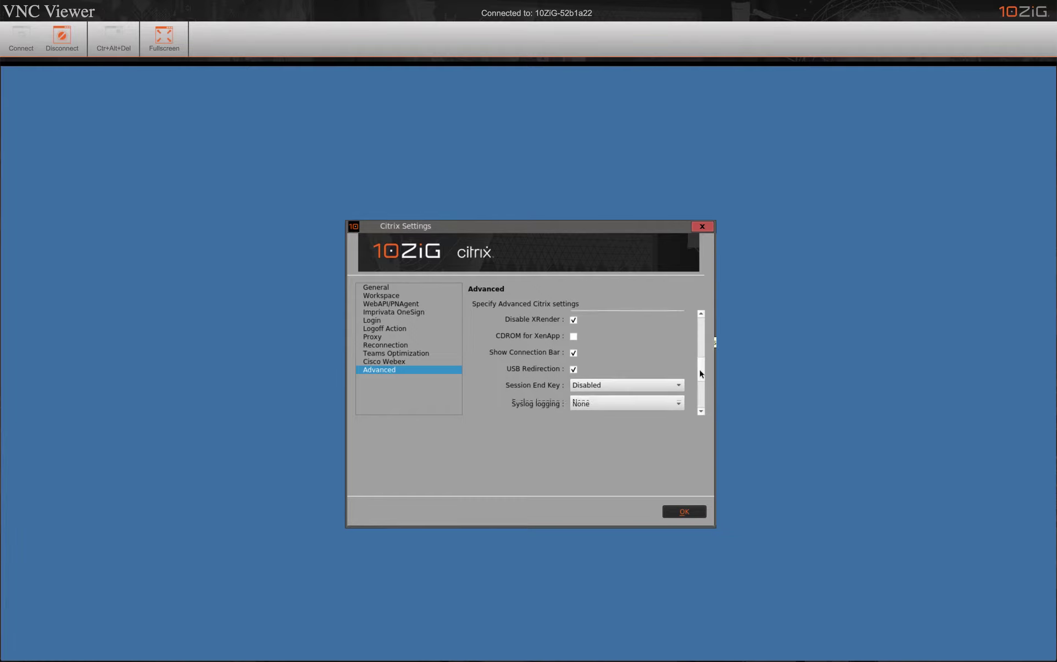
click(640, 384)
click(605, 434)
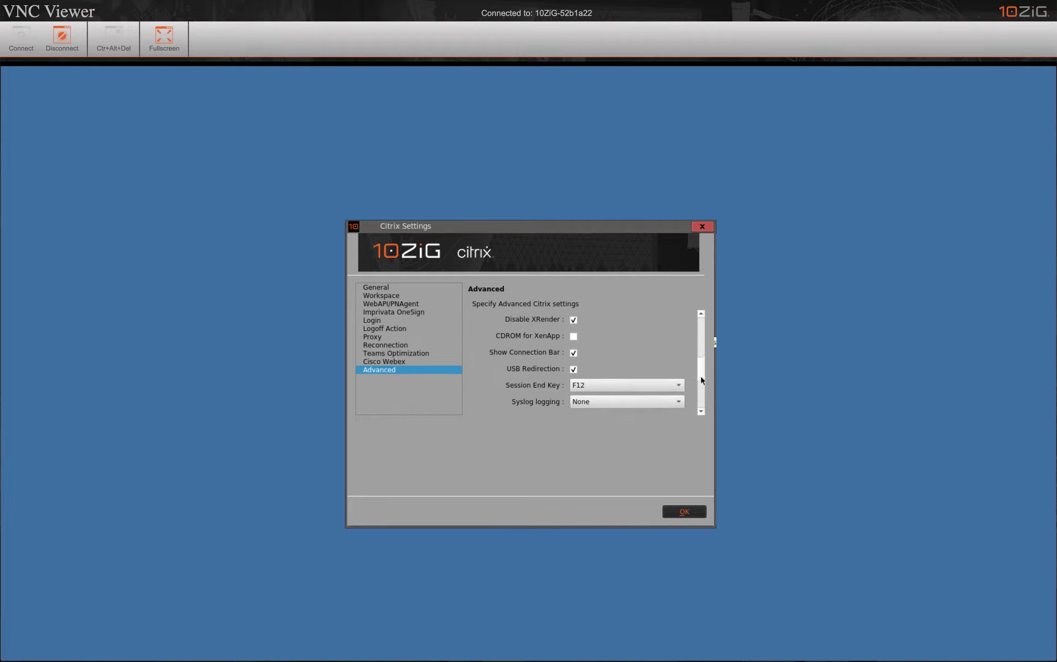
Turn on Show Hostname and scroll through the remaining Advanced options
scroll(701, 378, down, 1)
scroll(702, 380, down, 1)
scroll(701, 384, down, 1)
scroll(702, 383, down, 1)
click(575, 365)
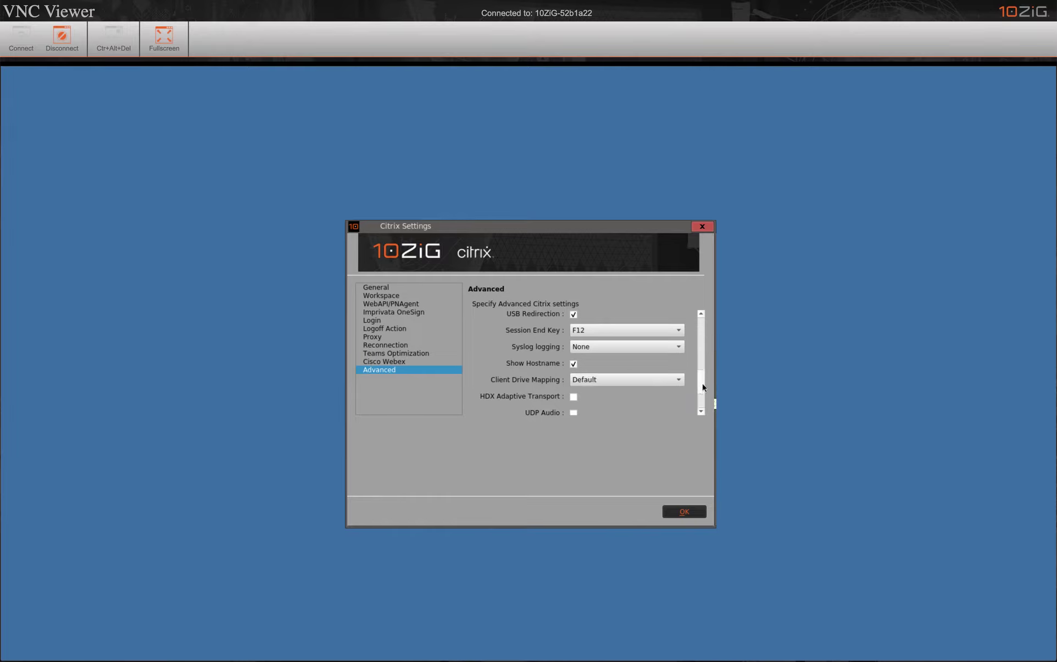
scroll(703, 391, down, 1)
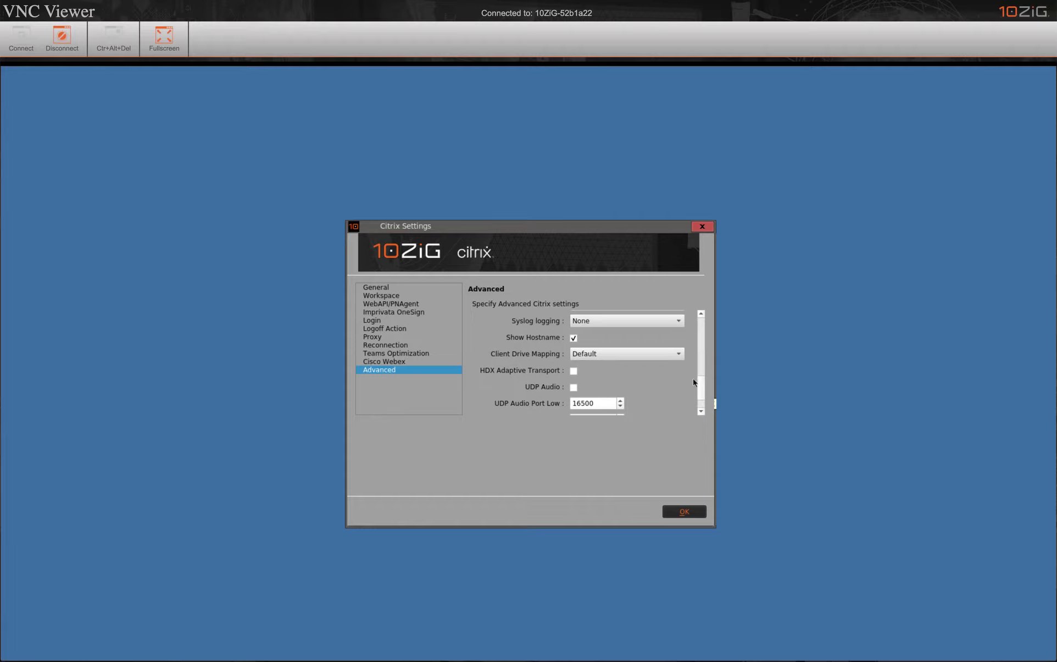
scroll(698, 394, down, 1)
scroll(699, 394, down, 1)
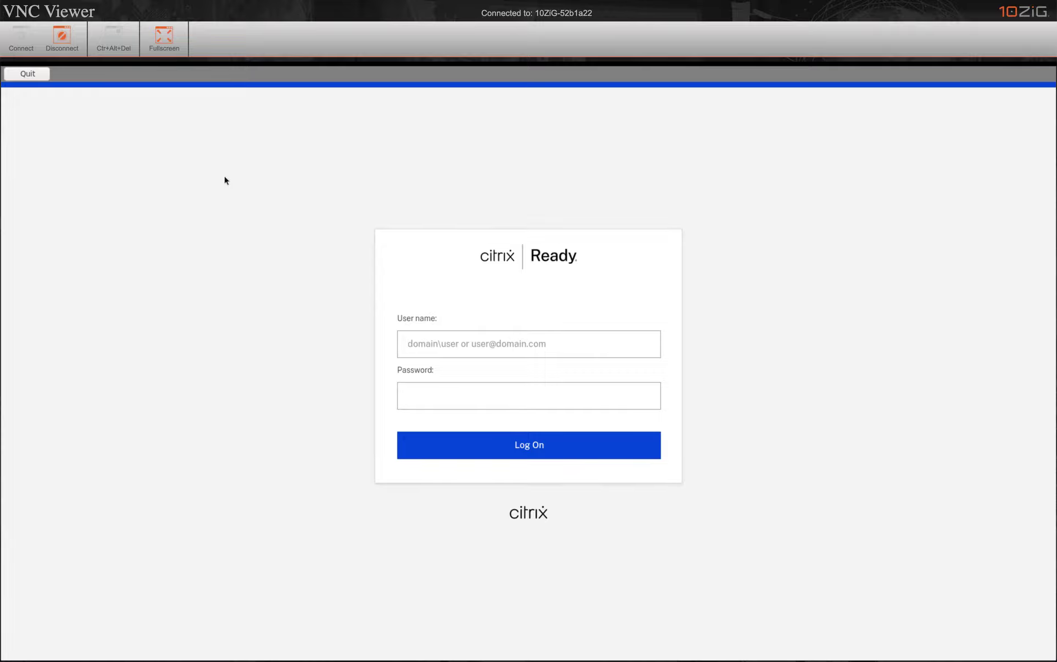
Quit the Citrix sign-in page and open the thin client's Control Panel
click(27, 74)
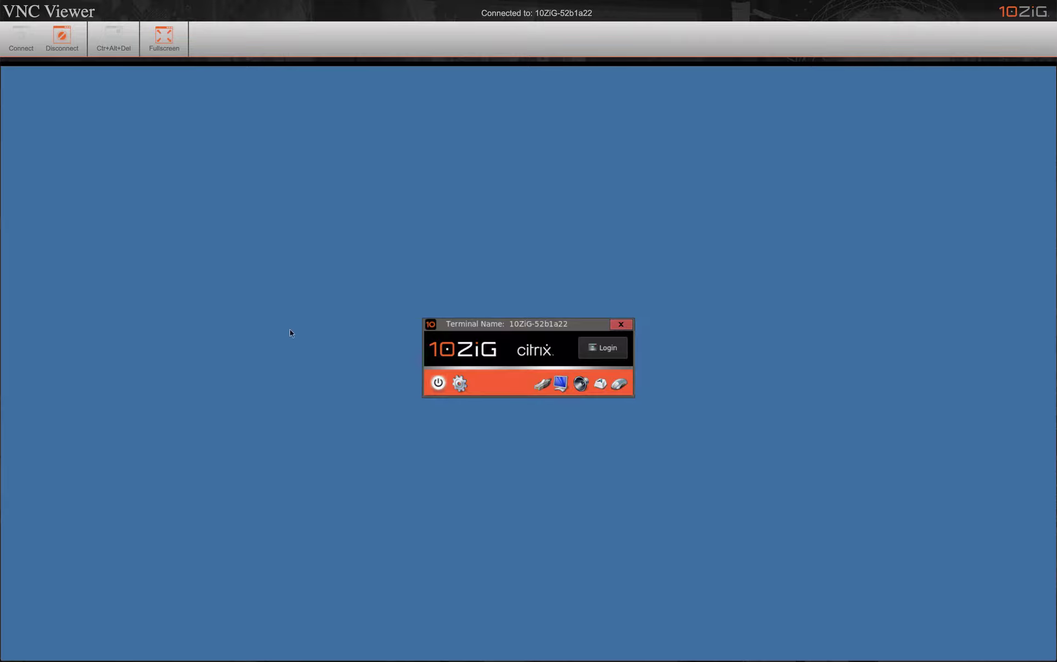
click(459, 383)
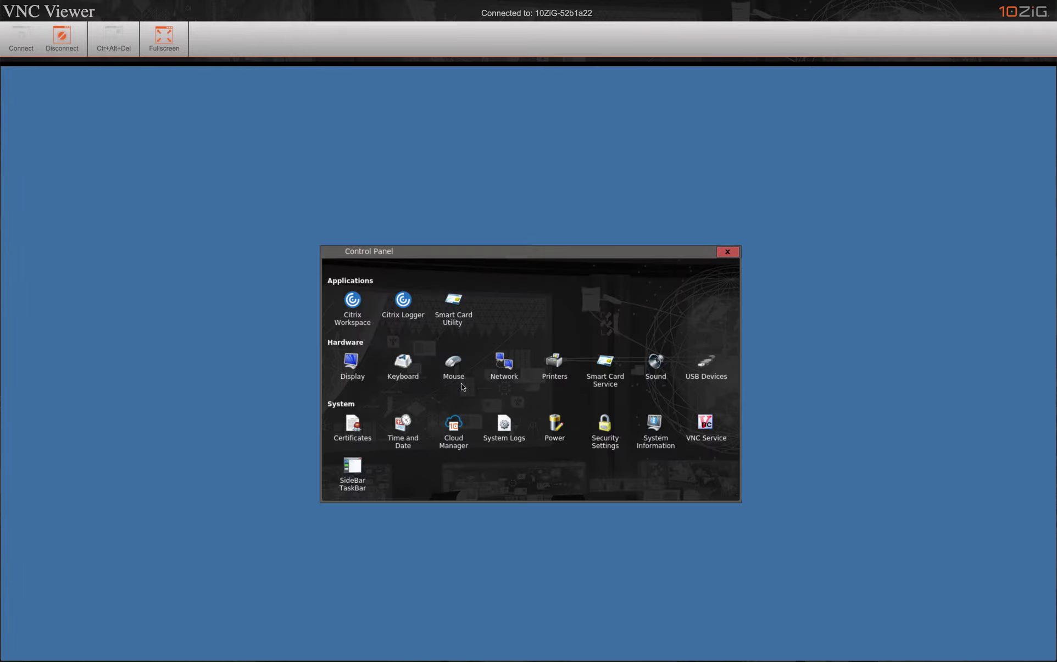
click(607, 437)
click(477, 311)
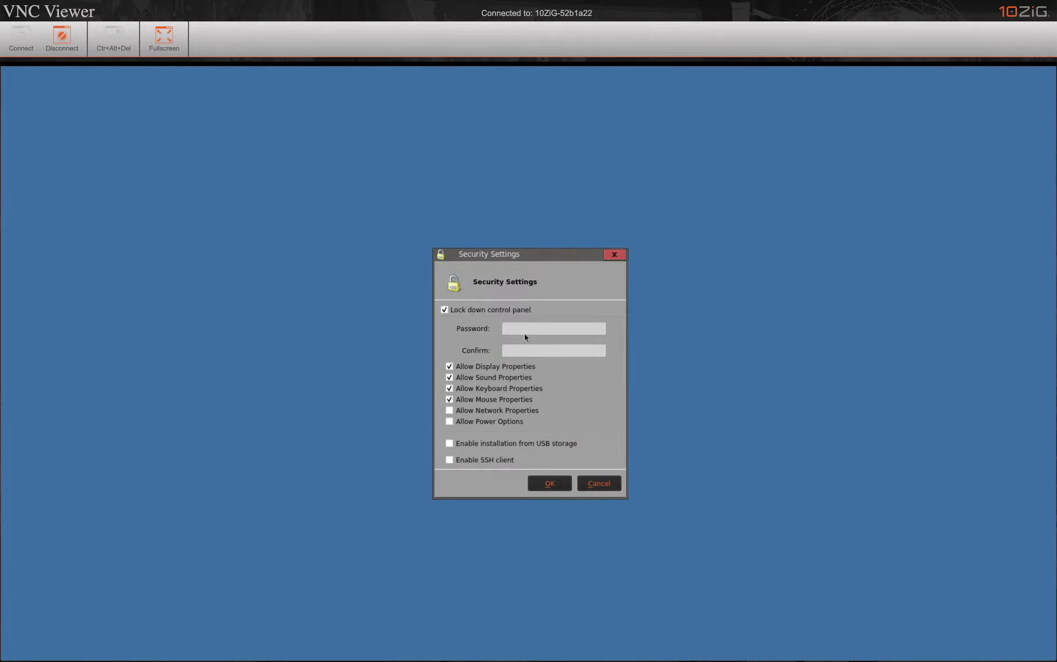
click(531, 329)
text(password)
key(Tab)
text(passw)
text(ord)
Allow power options, disallow keyboard and mouse properties, enable the SSH client, and apply
click(460, 421)
click(449, 388)
click(450, 400)
click(449, 460)
click(540, 483)
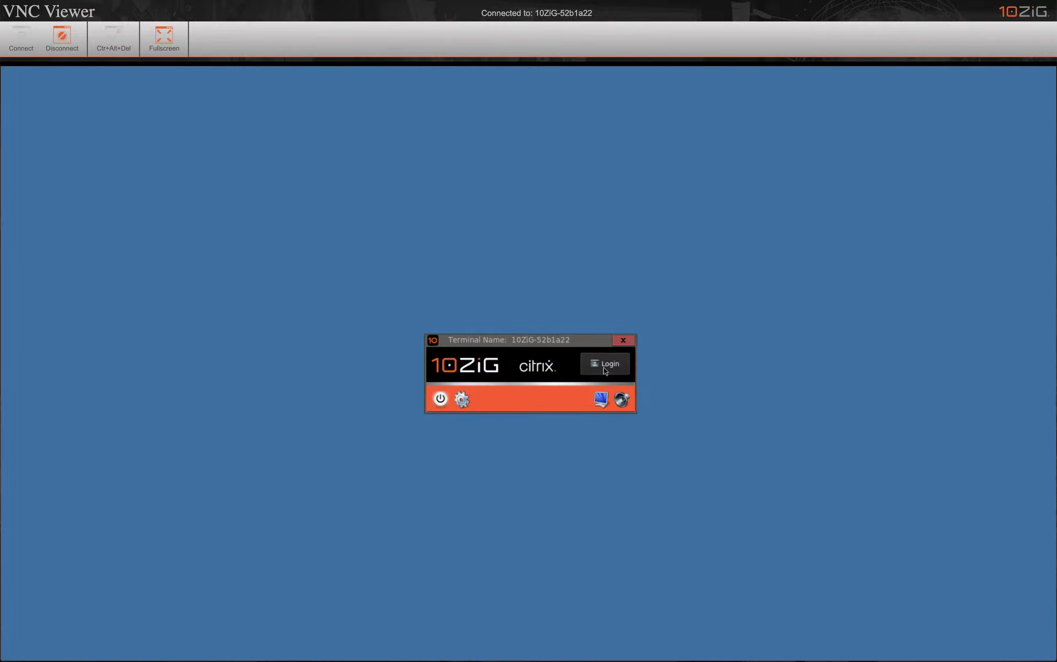
Confirm settings now require the terminal password, and view Display Settings without changing anything
click(463, 399)
click(601, 398)
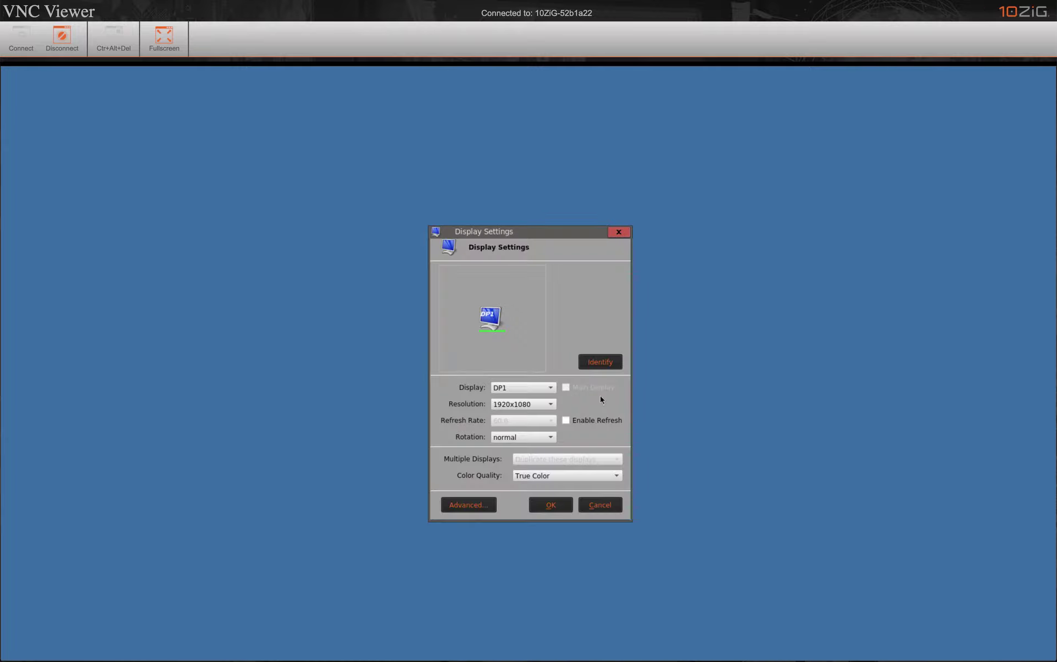
click(608, 500)
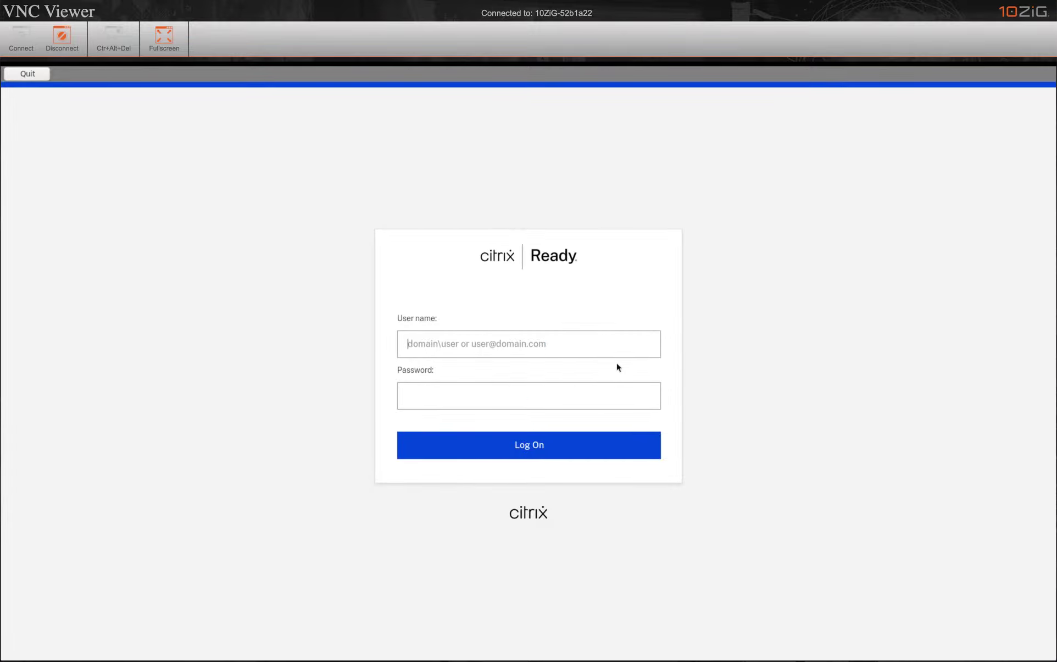
Log on to Citrix Ready as ctxrlab\10zig1 with the account password
text(ctxrla)
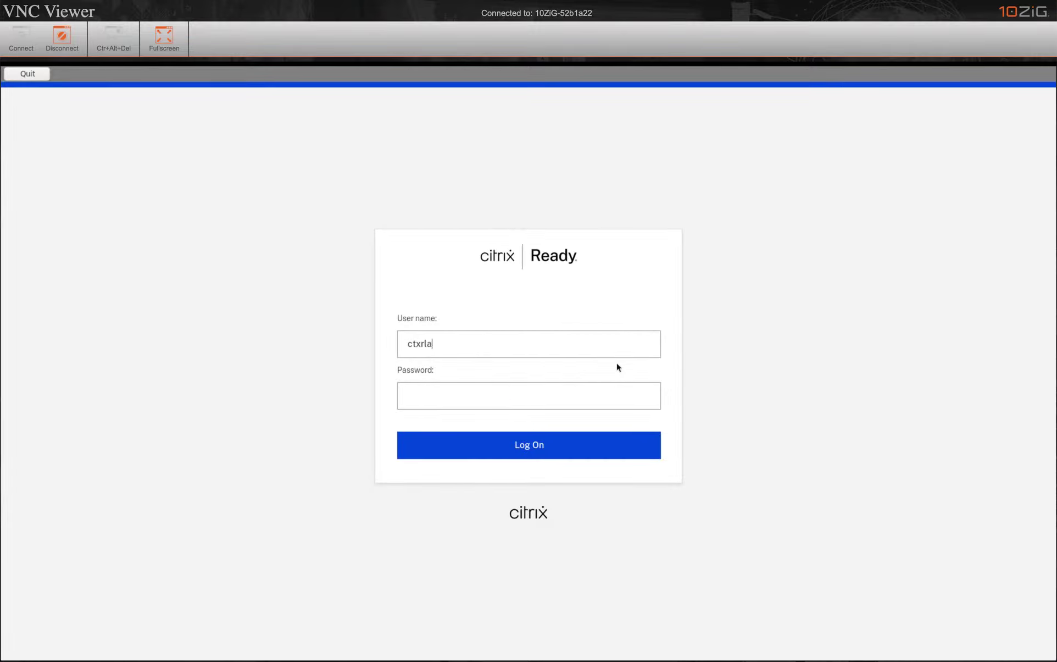
text(b\)
text(10zig1)
key(Tab)
text(•)
text(••)
text(•••)
text(••••)
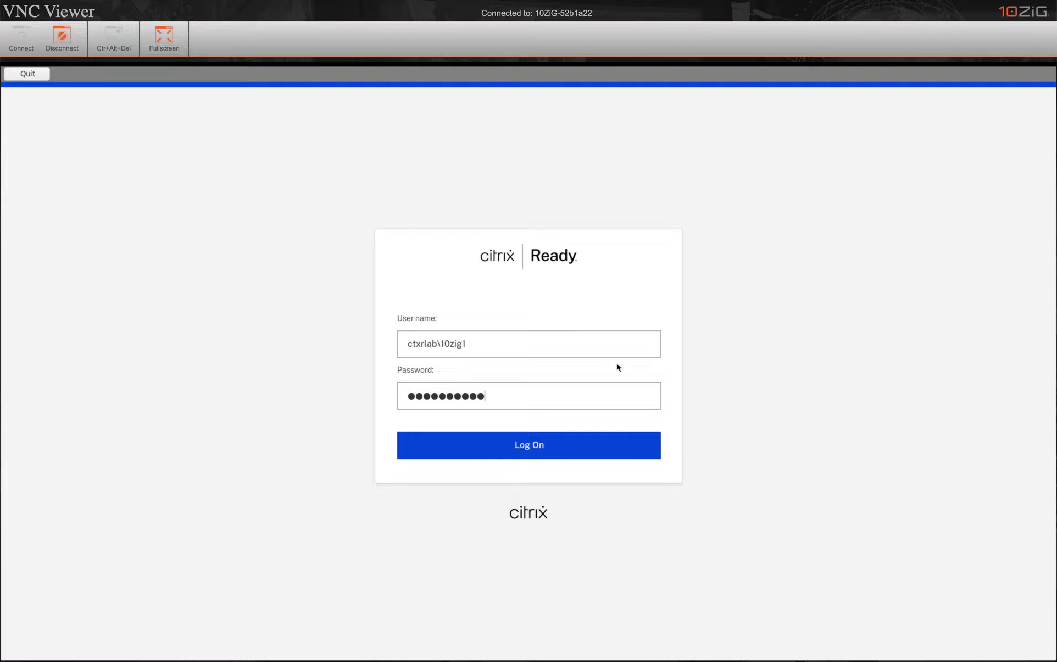
text(•••)
key(Return)
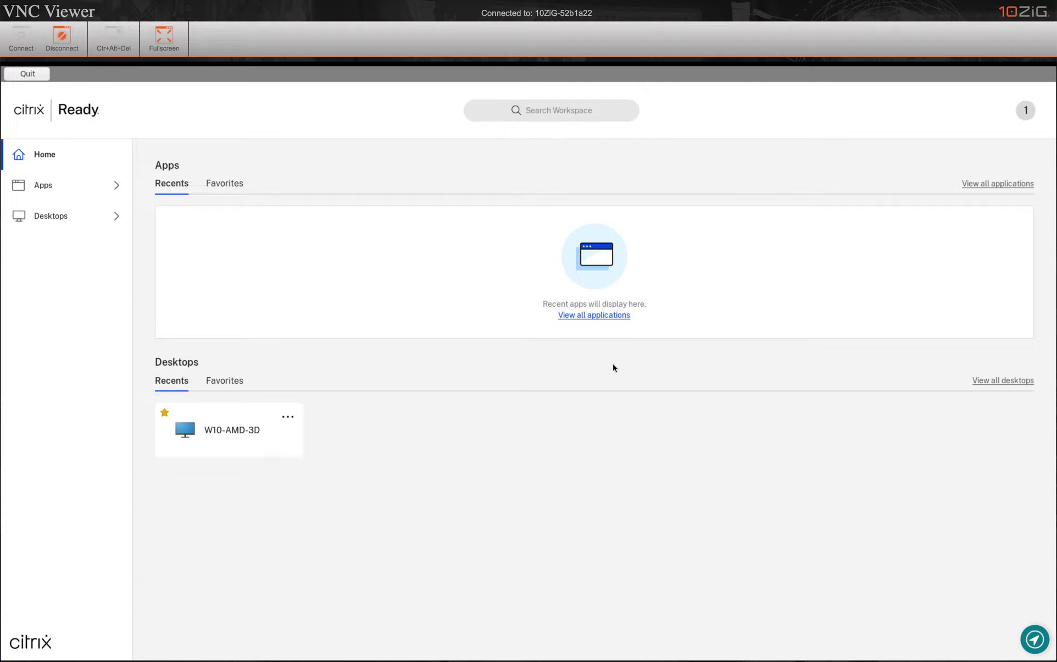
Launch the W10-AMD-3D desktop from the Citrix Workspace Home page
click(227, 433)
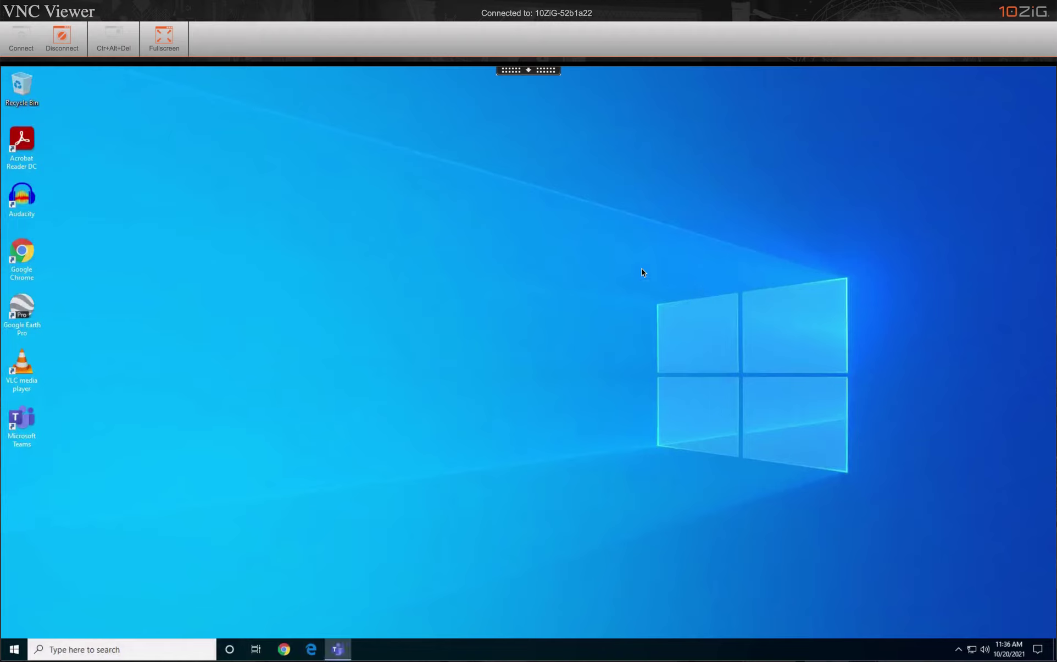
Open a command prompt through Run and execute ctxsession -v to show ICA statistics
right_click(17, 647)
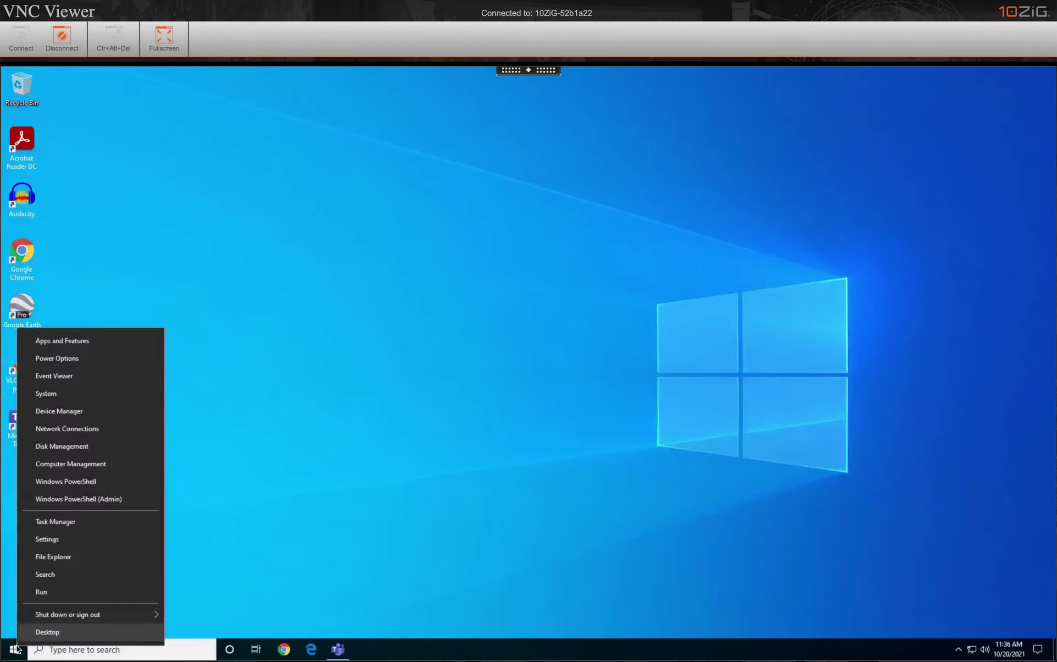
click(48, 594)
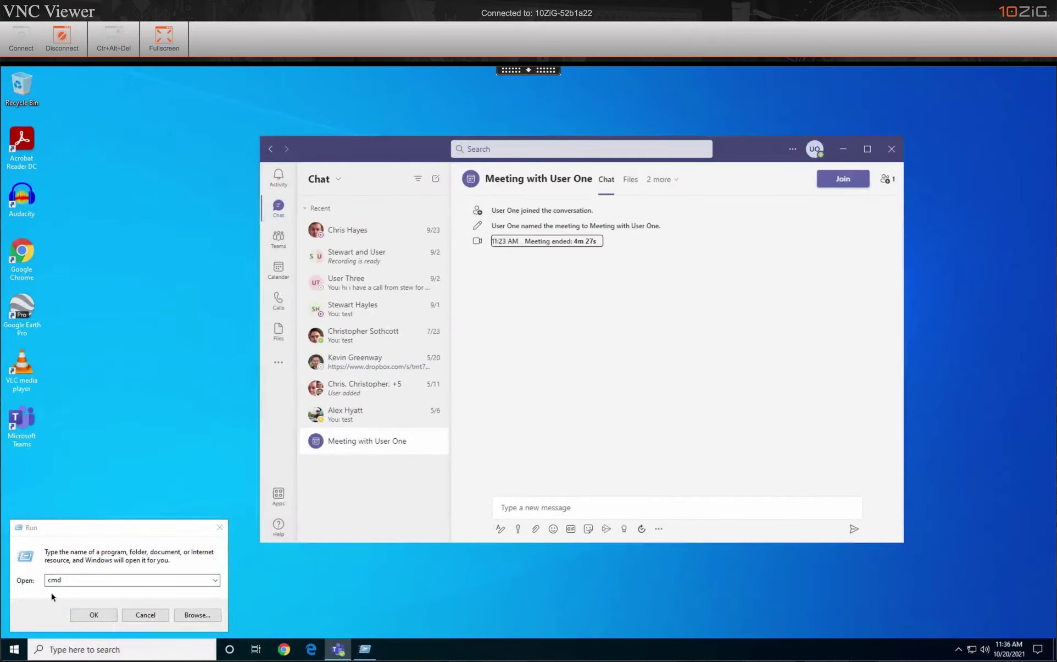
click(92, 615)
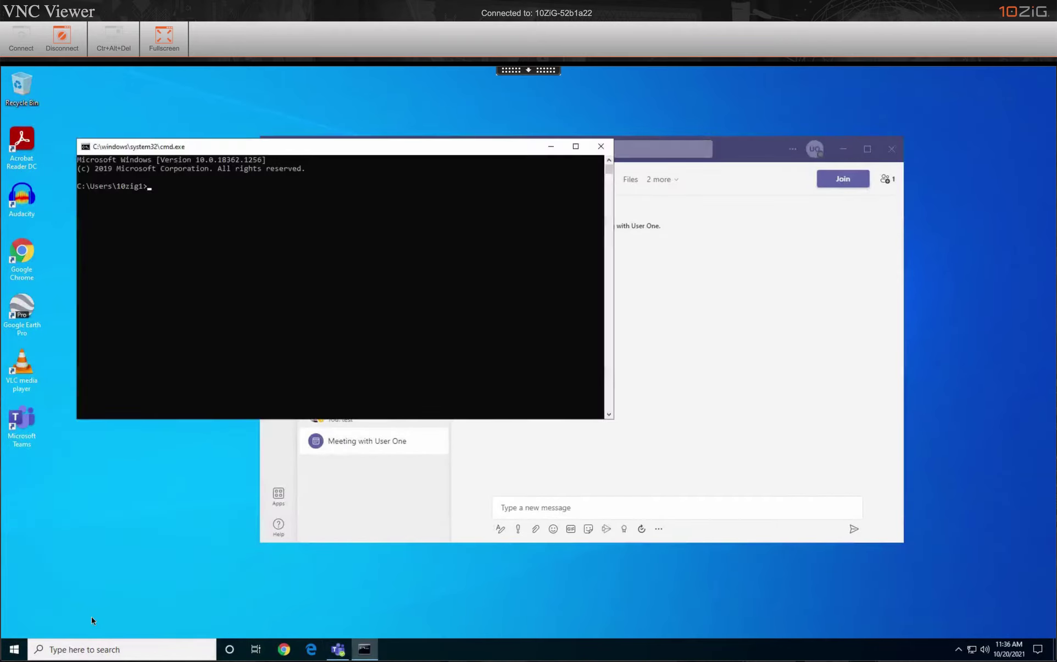
text(ctxses)
text(sion )
text(-v)
key(Return)
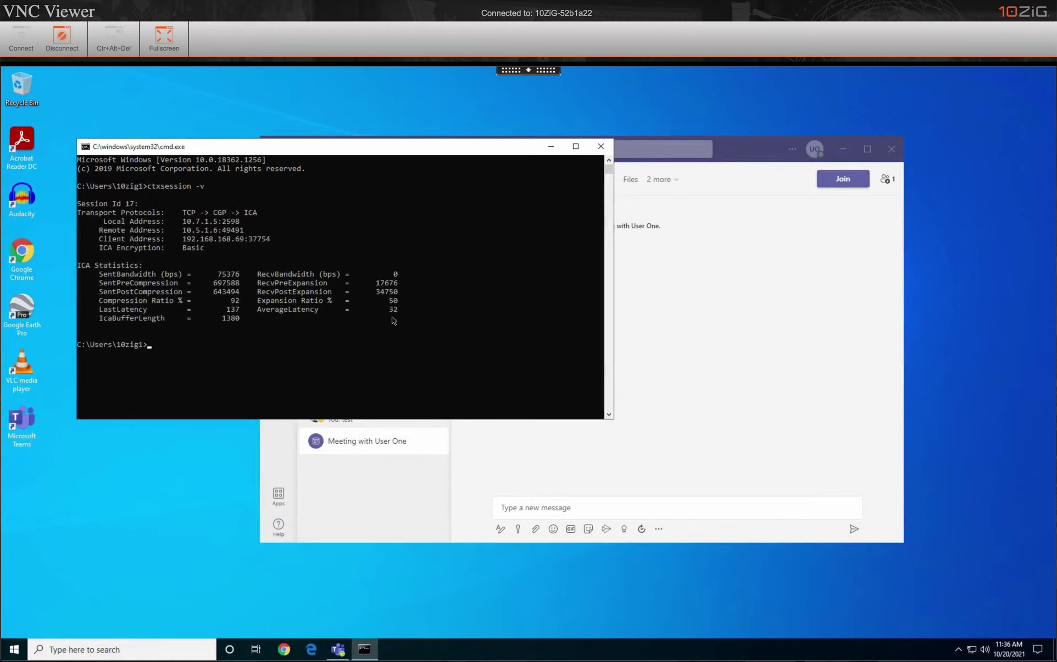
Close cmd and confirm Teams version 1.4.00.26376 (64-bit) is Citrix HDX Optimized
click(602, 146)
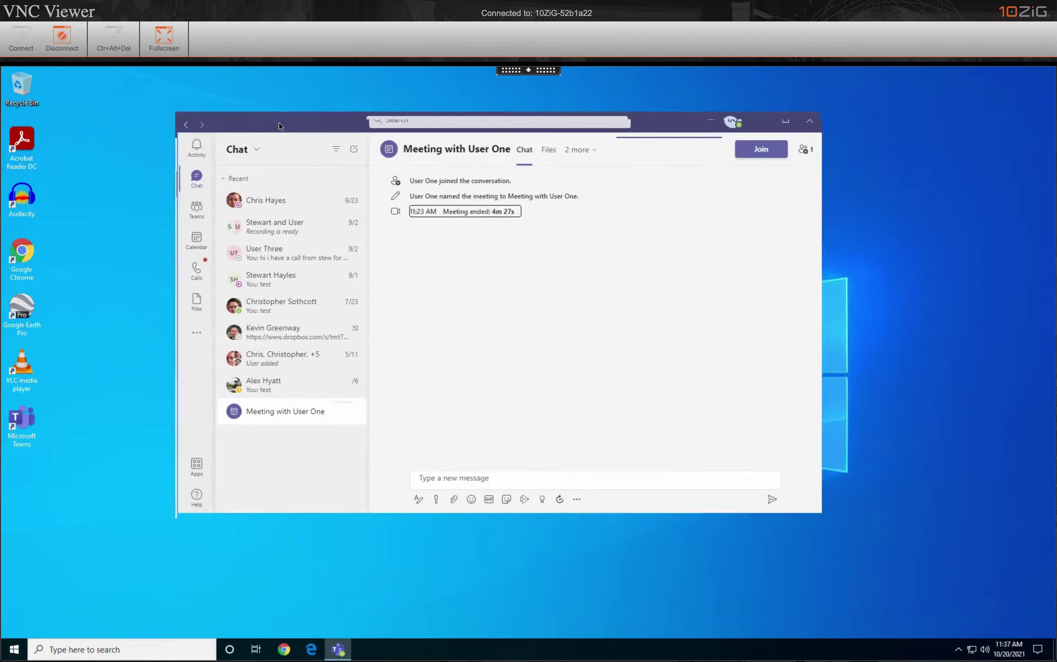
click(708, 125)
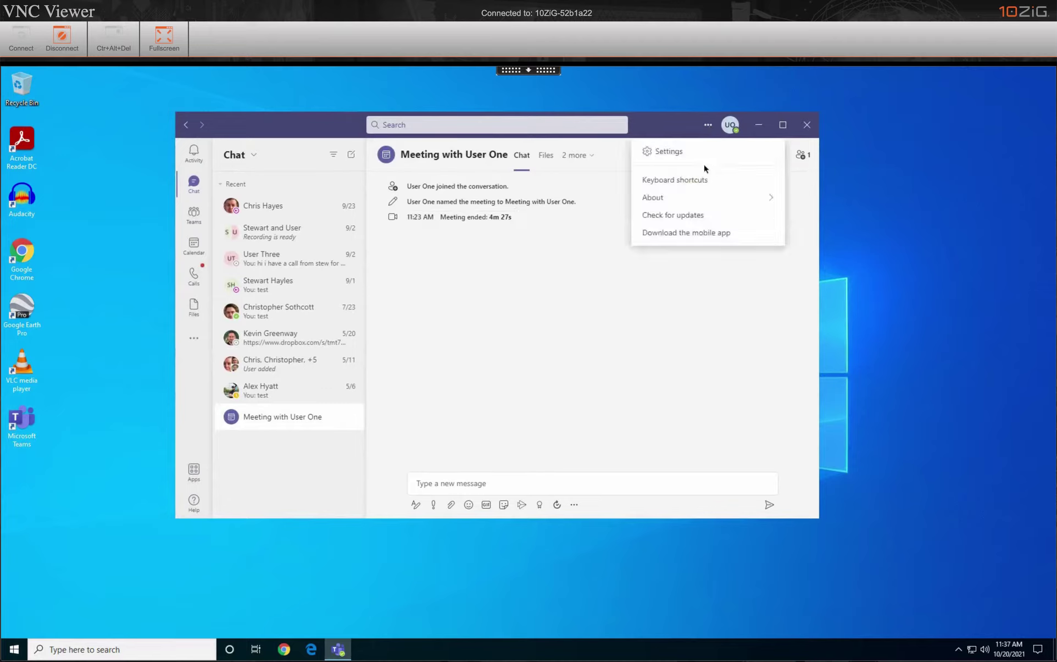
mouse_move(707, 197)
click(569, 168)
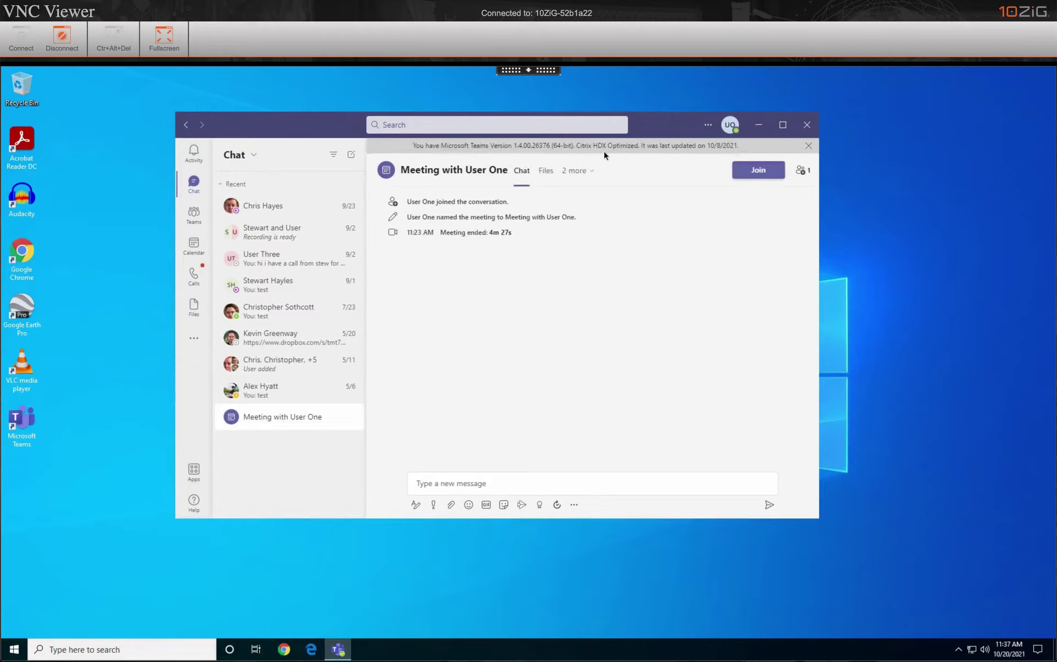
click(808, 146)
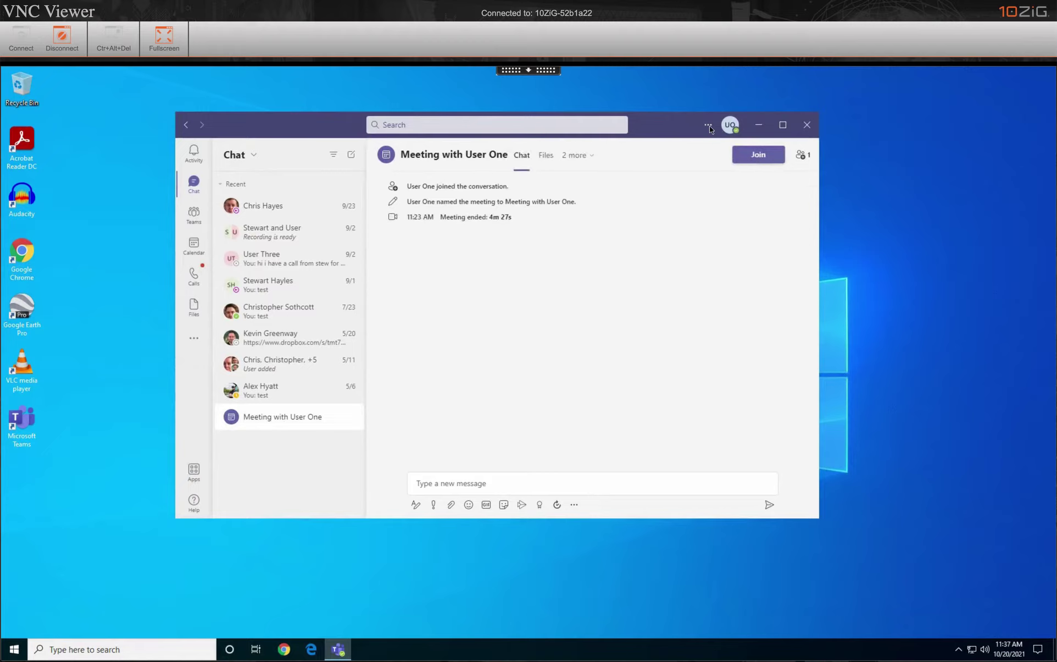
click(709, 126)
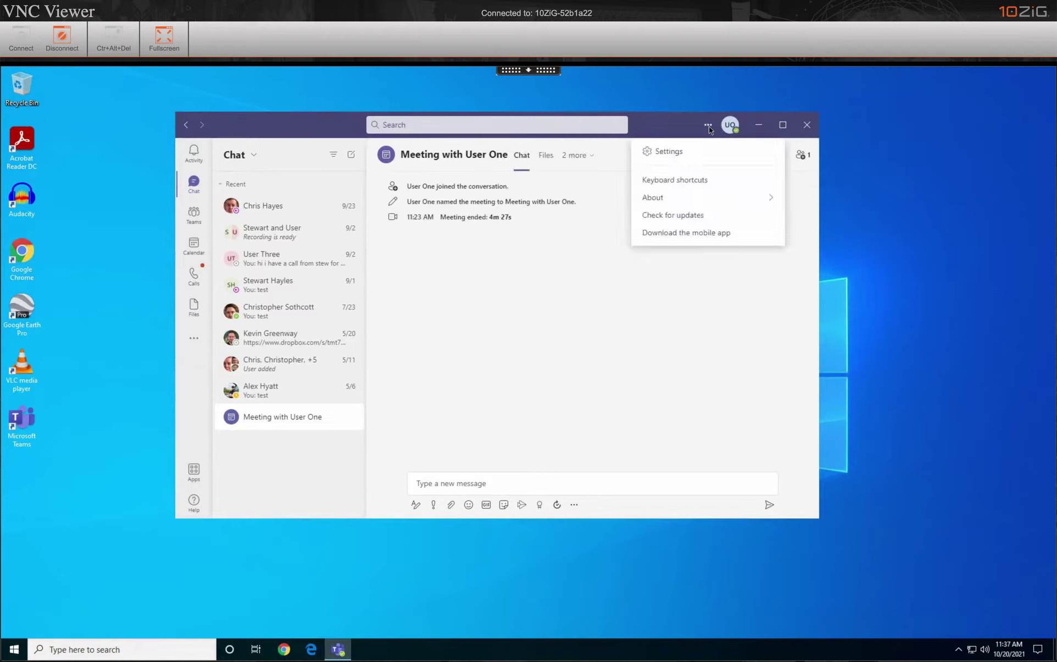
Review Teams Devices settings, keeping Custom Setup for audio devices with the camera preview
click(678, 156)
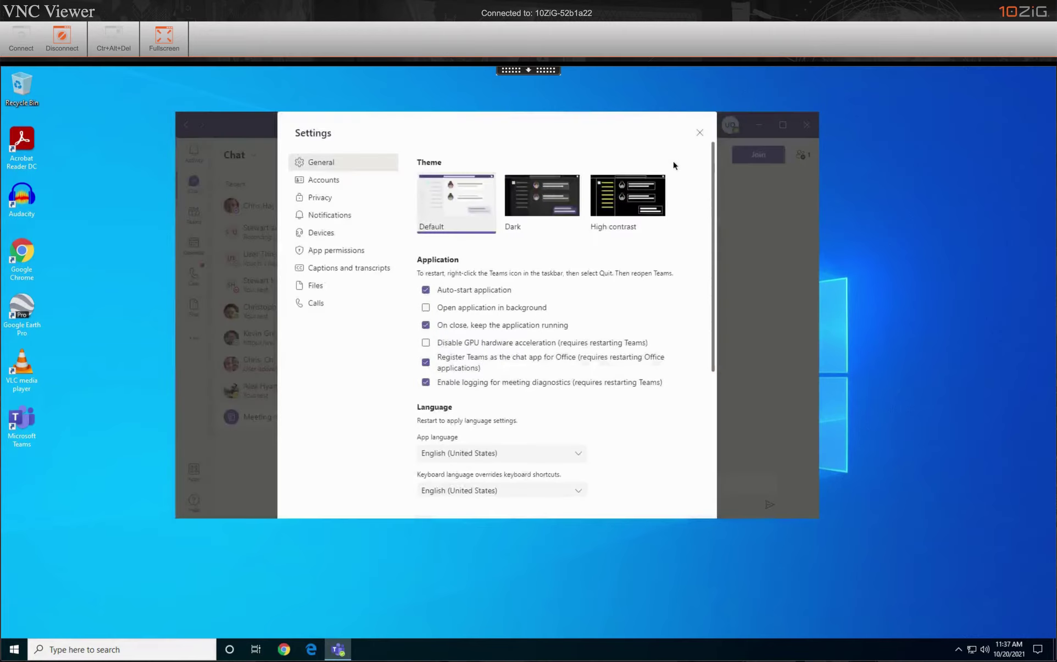
click(339, 237)
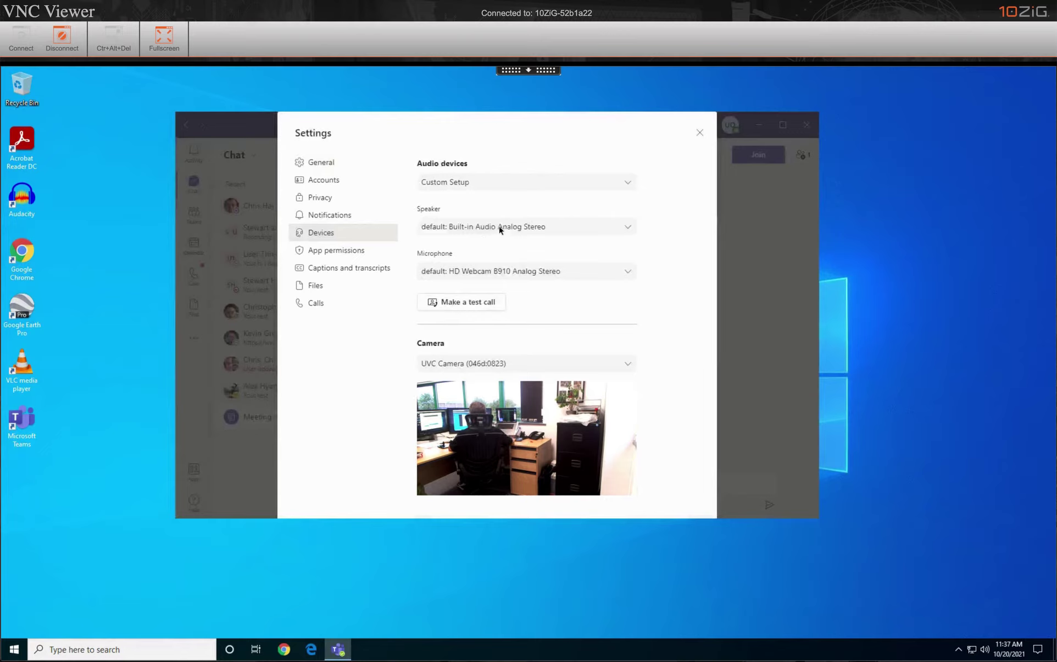
click(505, 183)
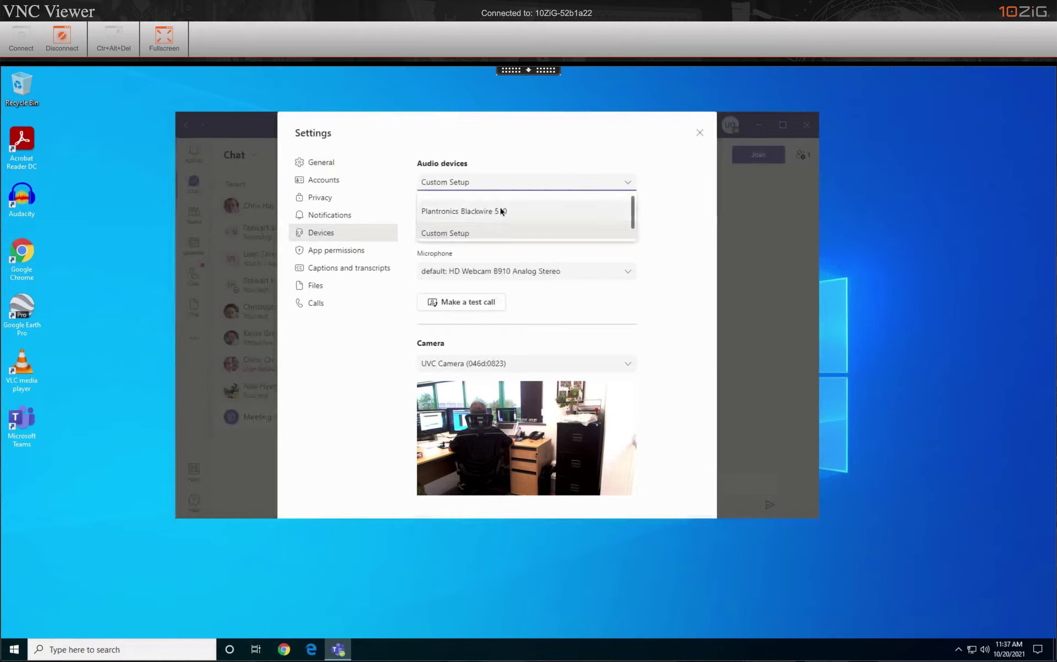
click(648, 200)
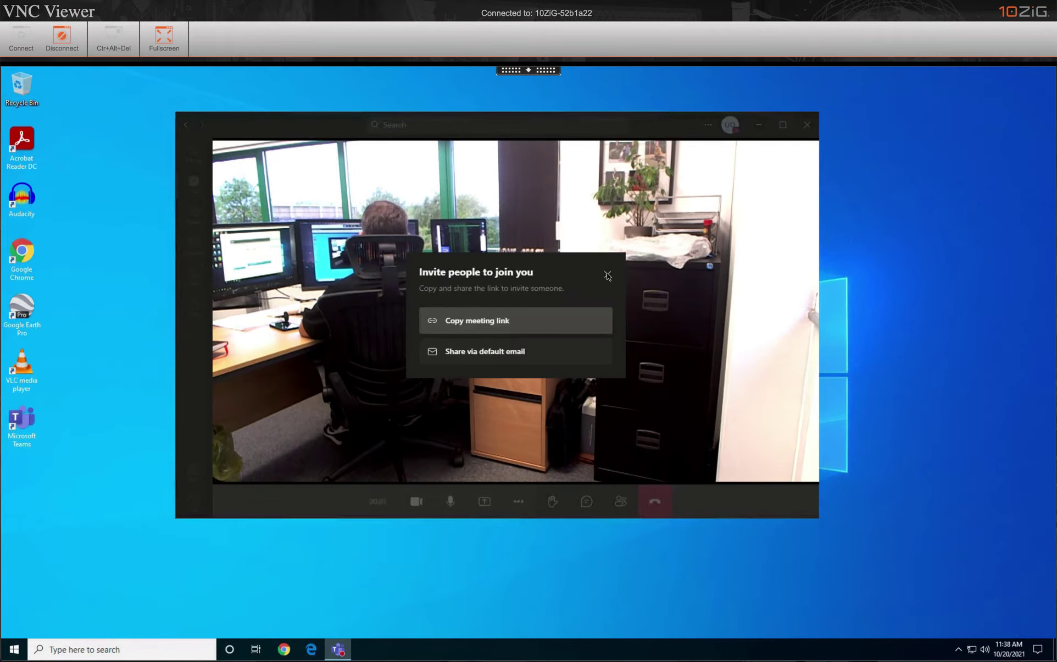
Dismiss the Invite people prompt and drag the meeting window into a new position
click(608, 275)
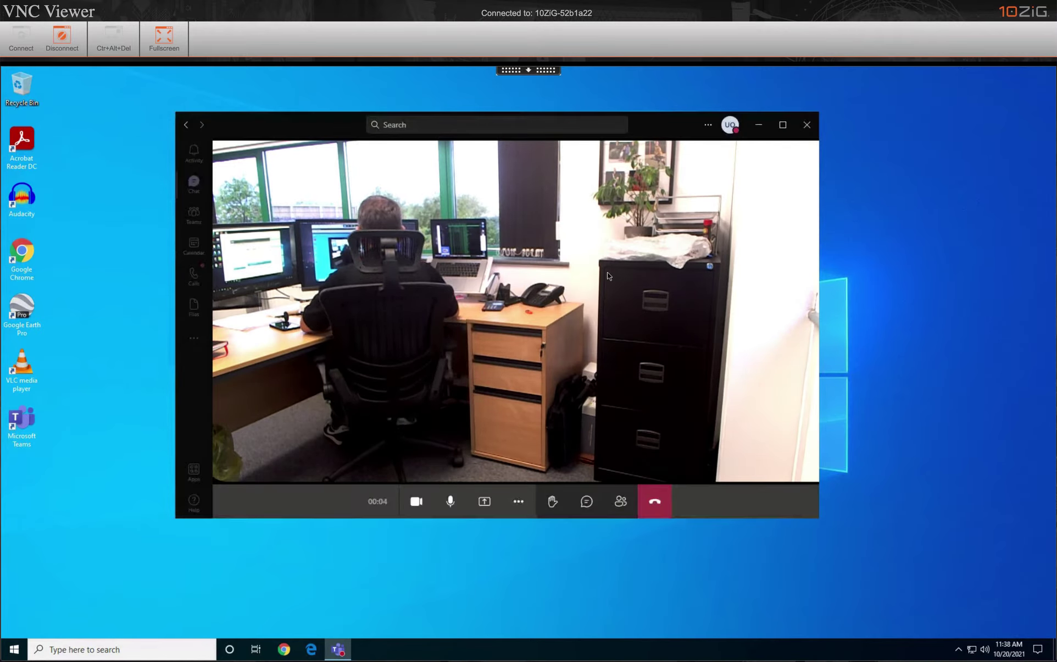
mouse_move(662, 126)
mouse_down()
mouse_move(612, 114)
mouse_move(691, 124)
mouse_move(614, 119)
mouse_up()
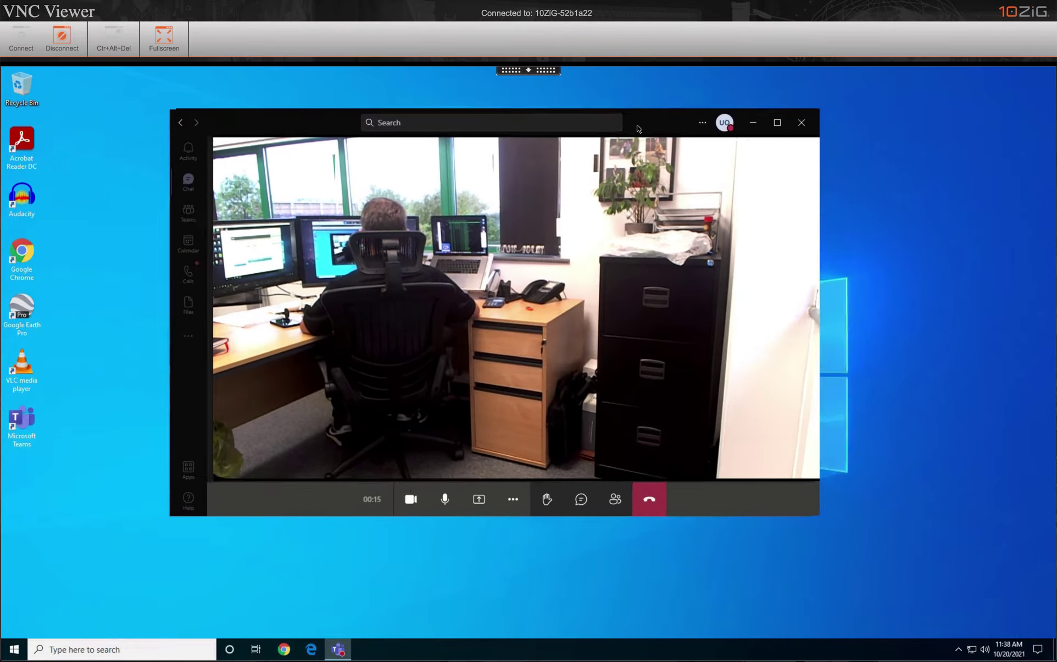
drag(614, 120, 623, 134)
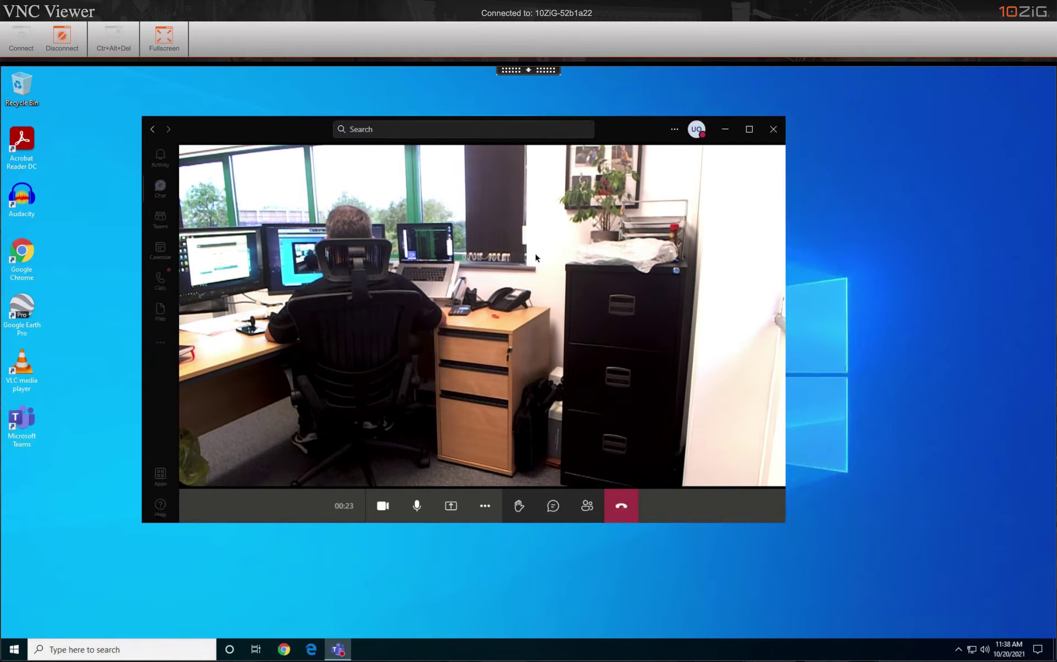
mouse_move(609, 136)
mouse_down()
mouse_move(703, 151)
mouse_move(637, 145)
mouse_up()
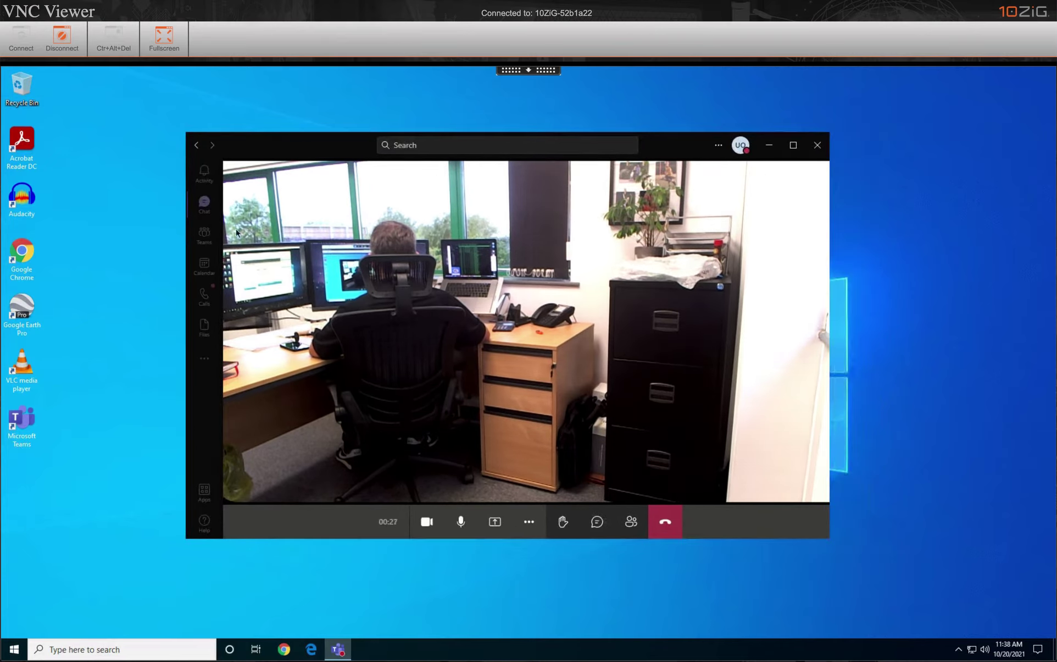
Open Task Manager's Users tab and expand the session user to list its Teams processes
right_click(760, 651)
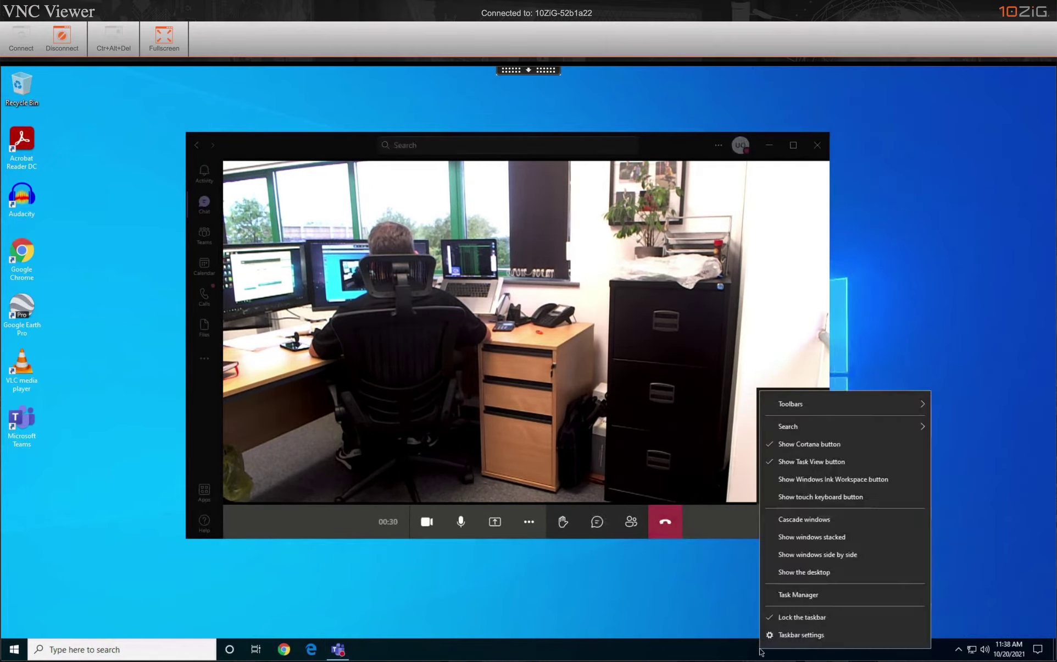
click(799, 594)
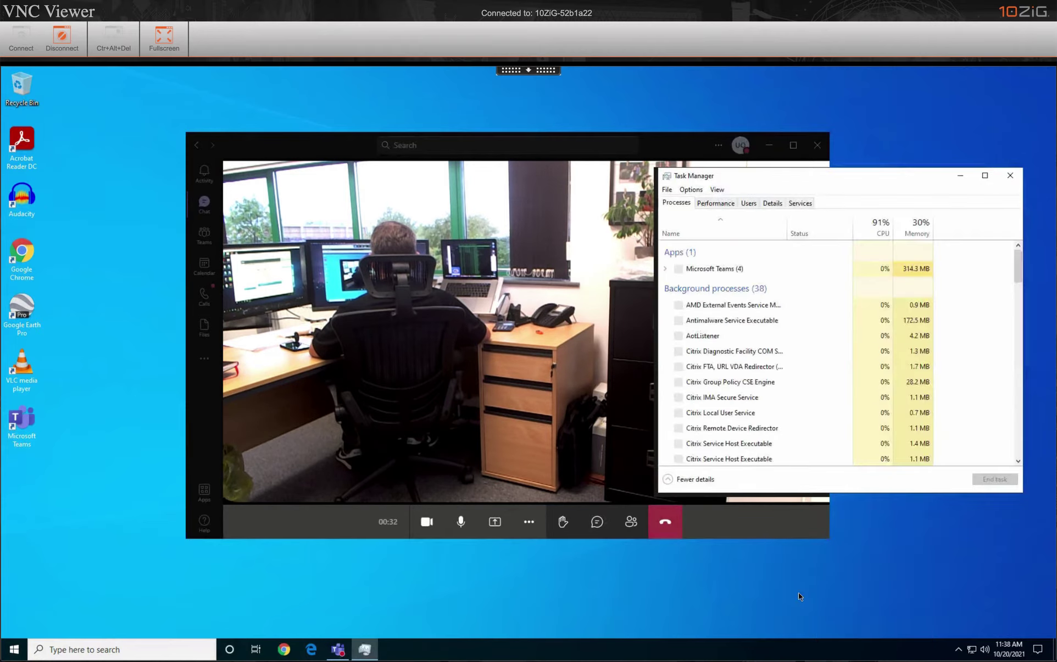
click(754, 205)
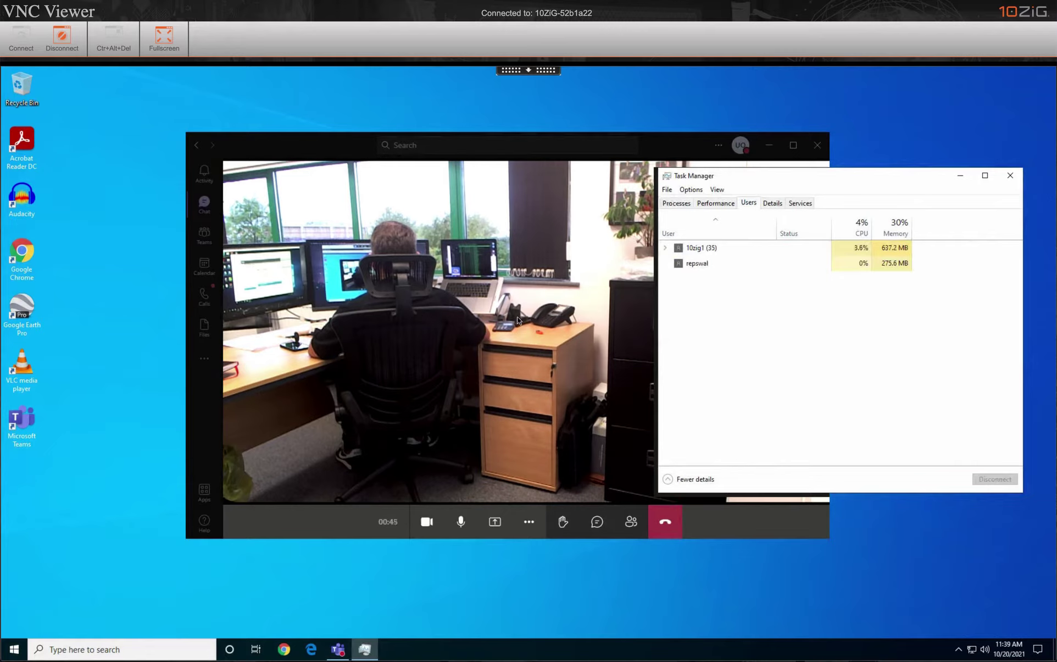
double_click(675, 249)
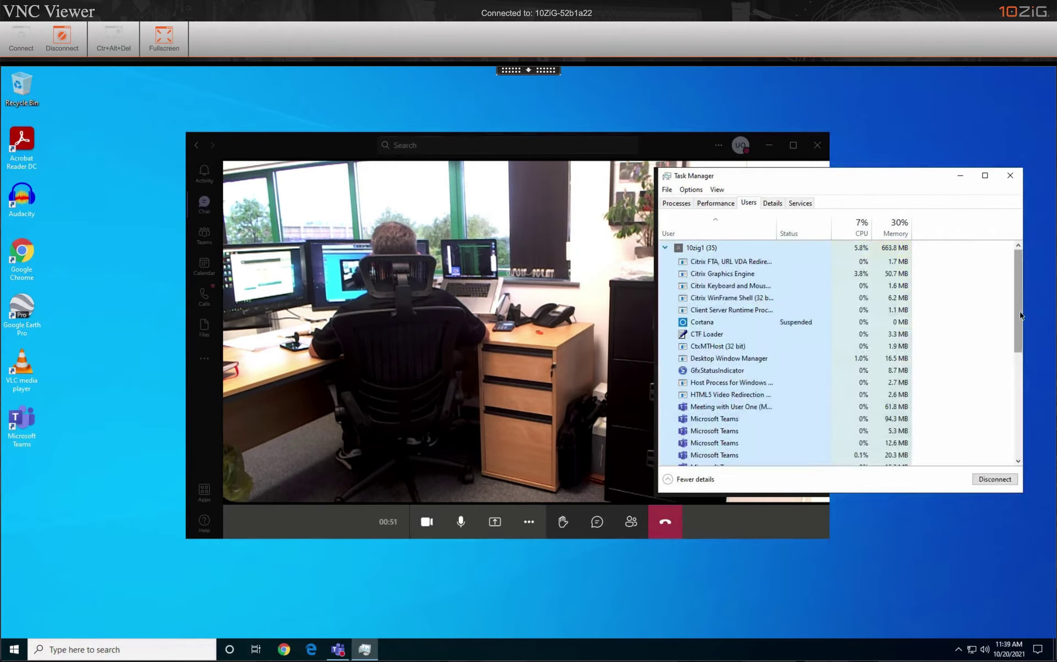
drag(1019, 316, 1018, 351)
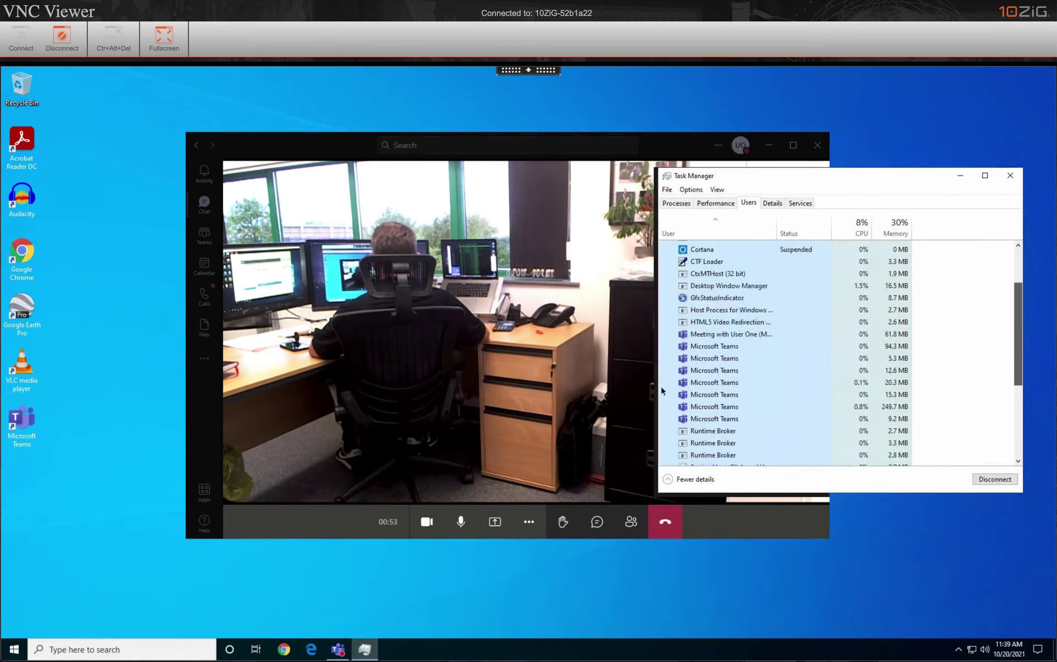
scroll(698, 363, down, 1)
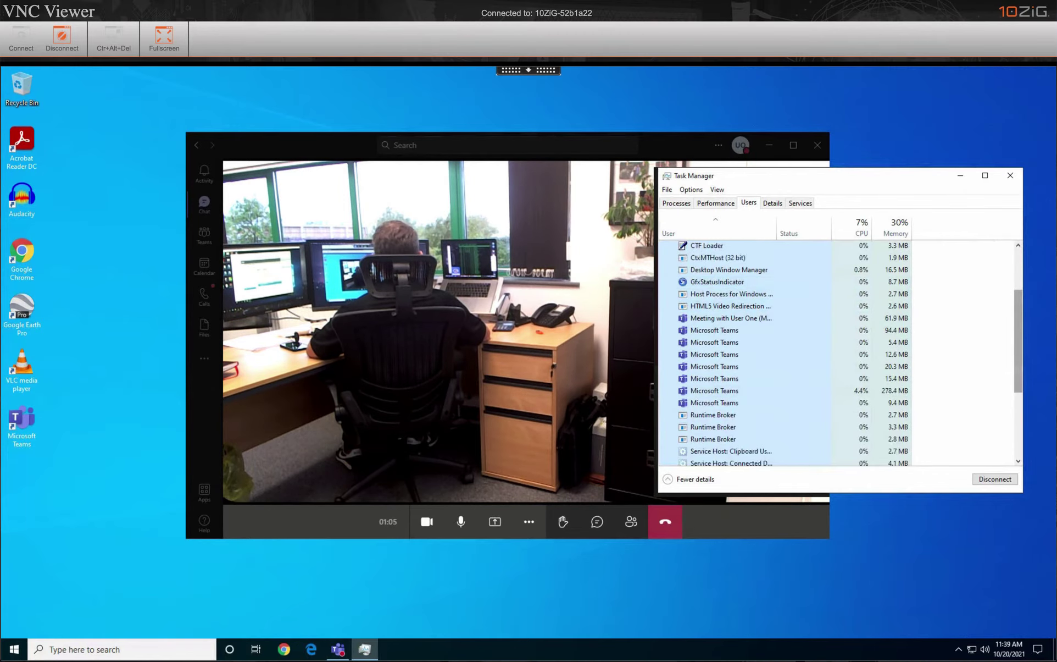
key(super+Tab)
drag(553, 144, 398, 109)
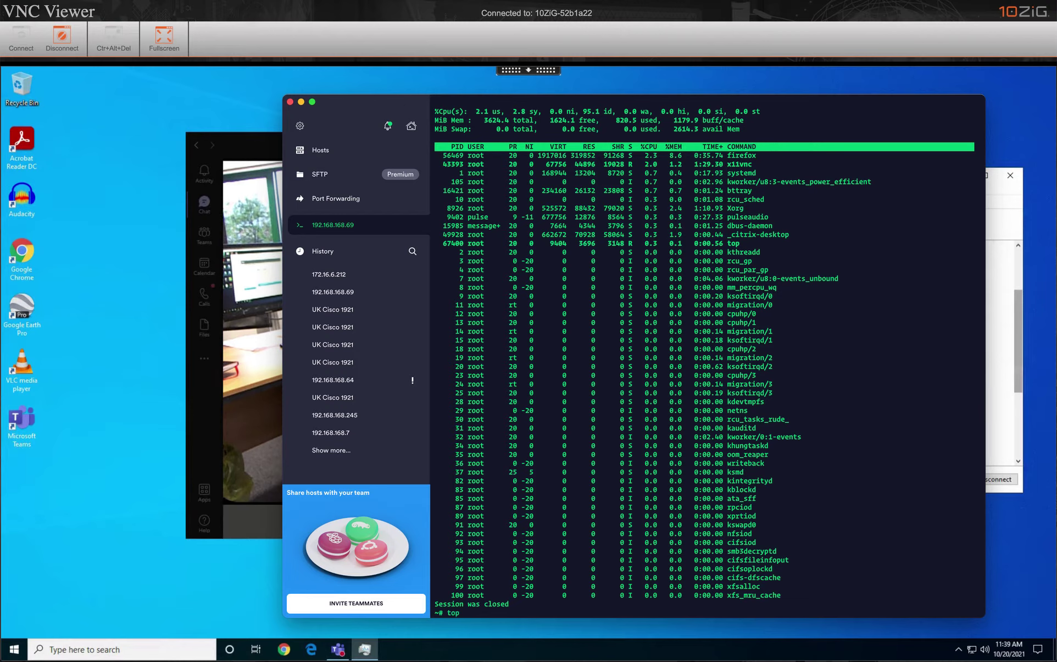
drag(632, 446, 633, 451)
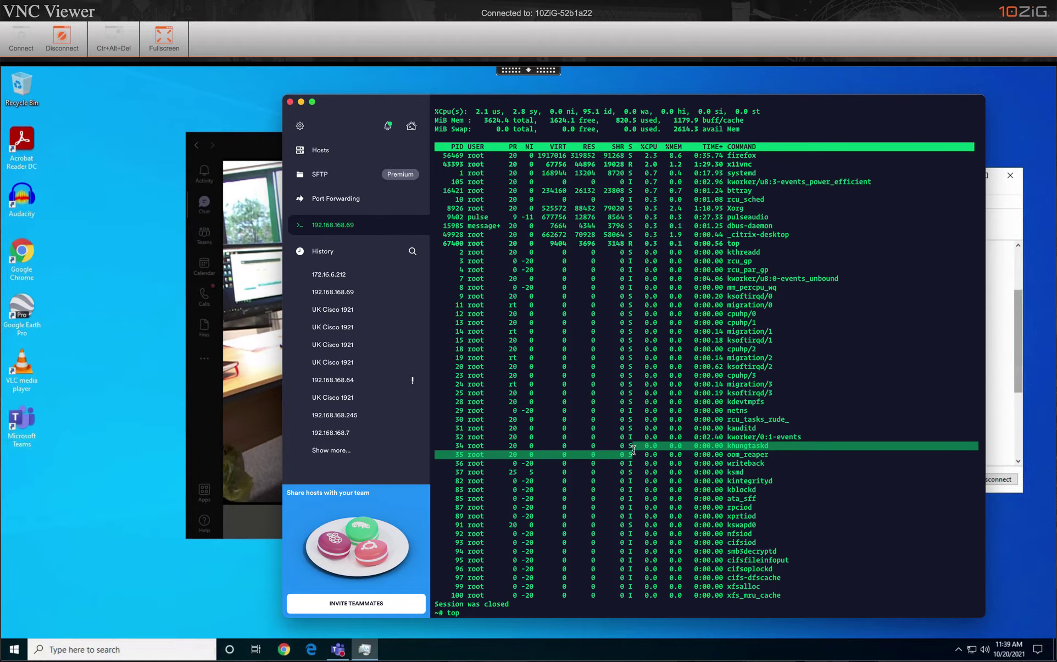
key(Return)
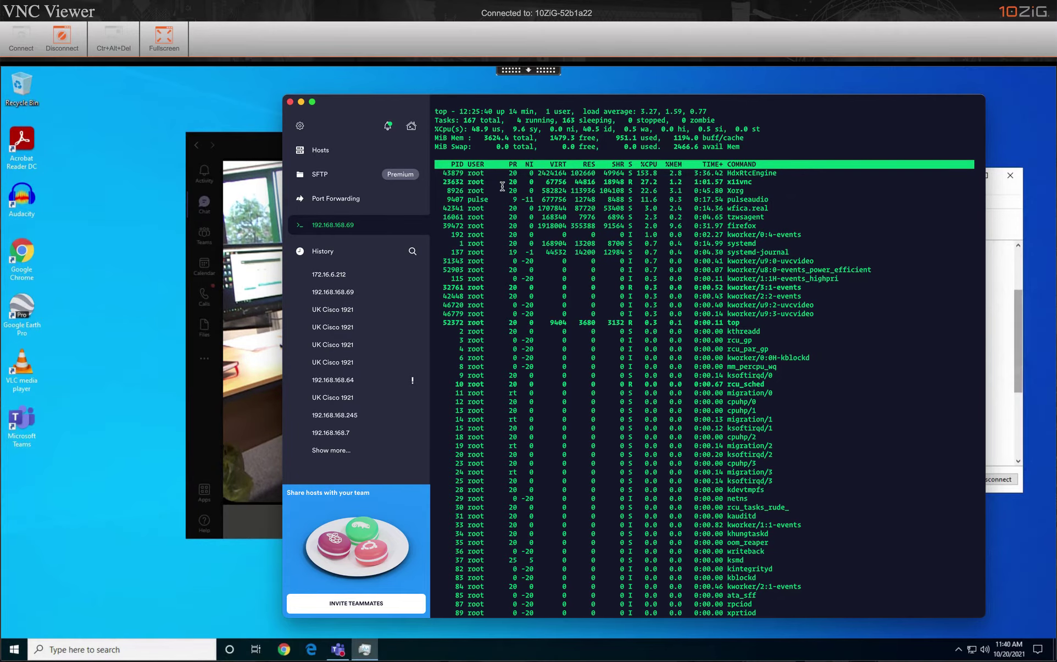
click(301, 102)
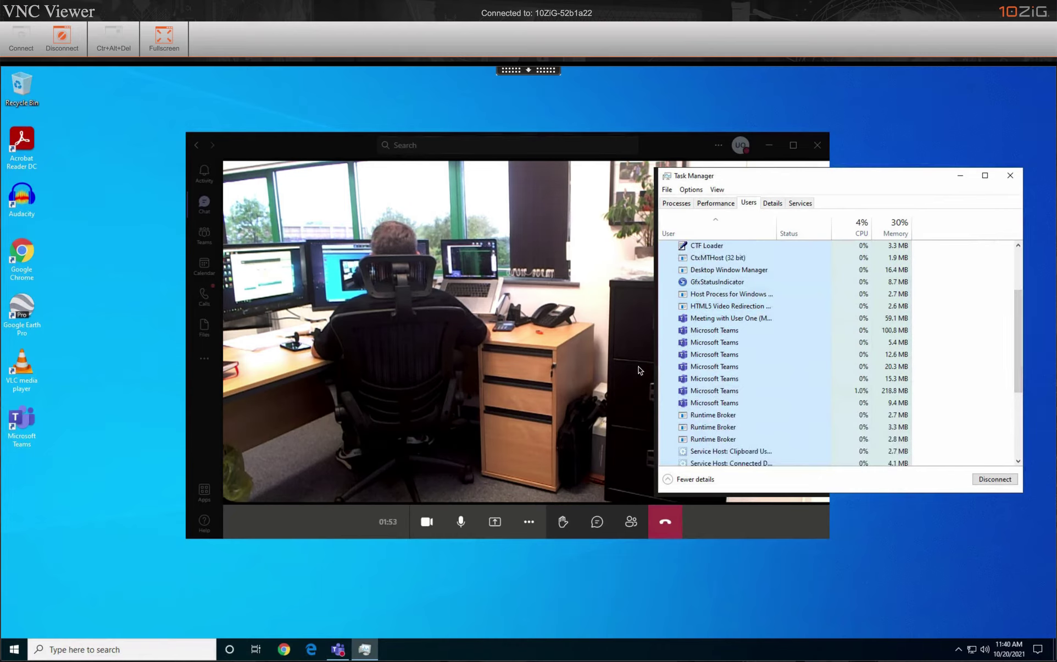
Show the Ethernet graph in Task Manager Performance: about 96 Kbps sent, 24 Kbps received
click(716, 204)
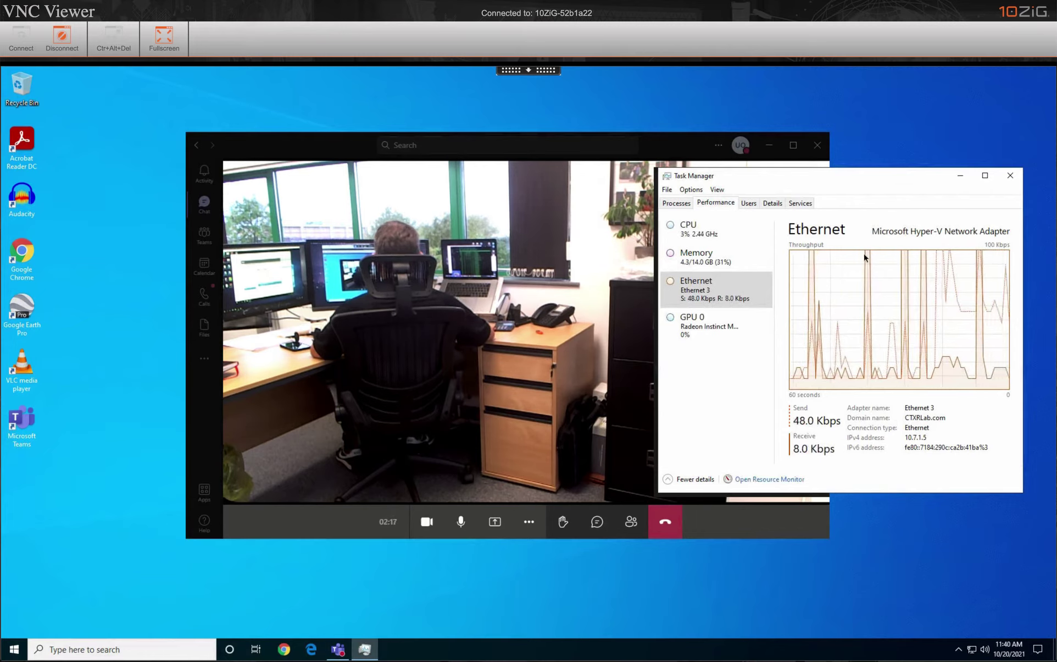
Minimize Task Manager, dismiss the More actions menu, then hang up and close Teams
click(961, 176)
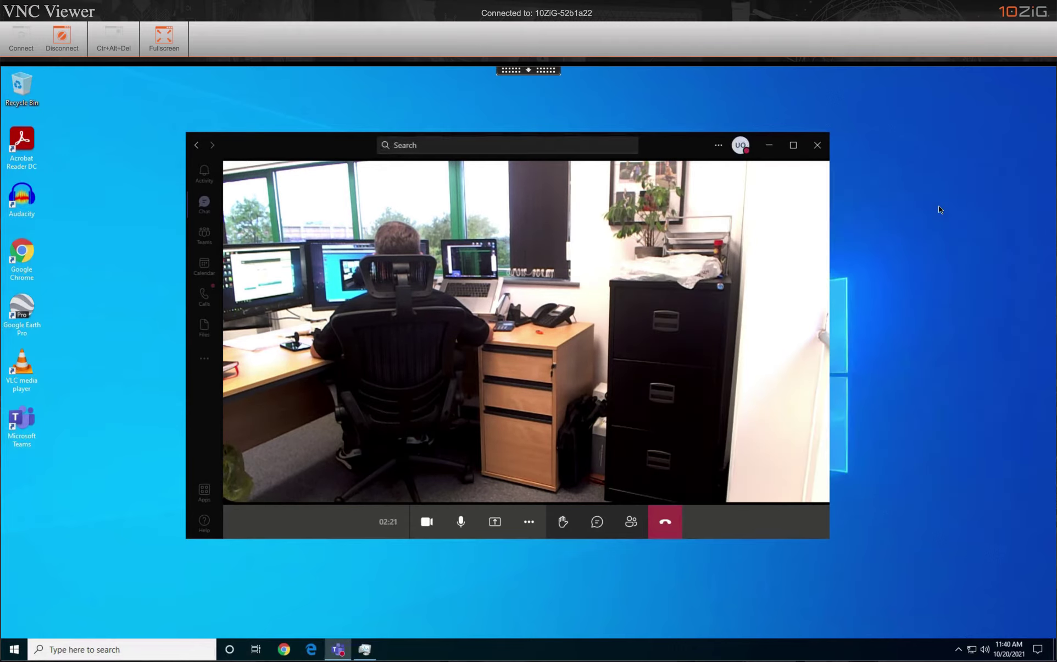
click(531, 523)
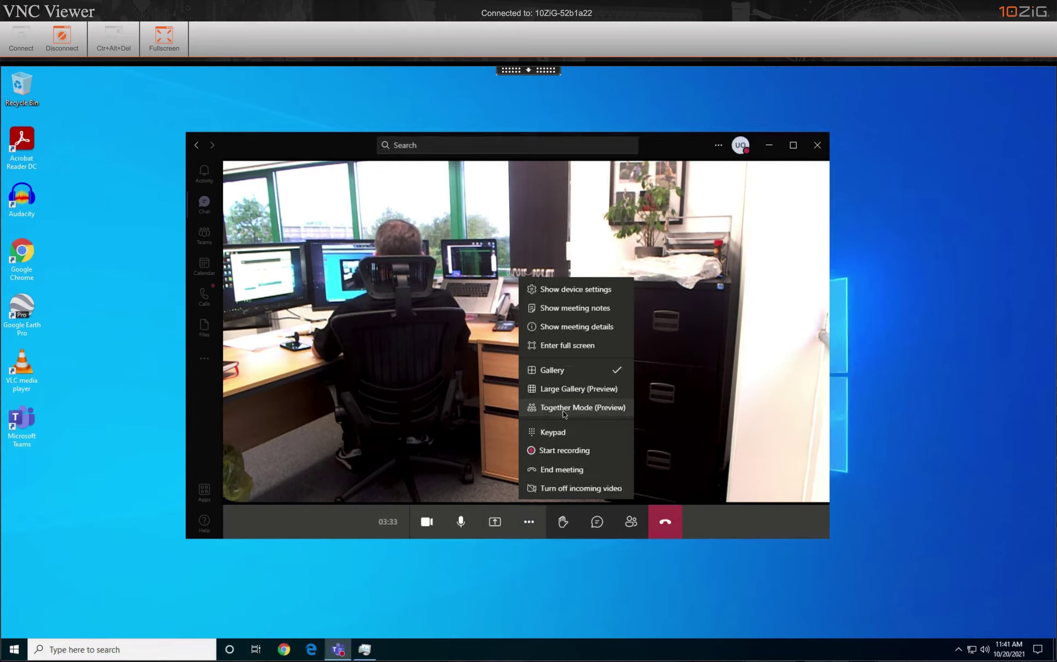
click(774, 526)
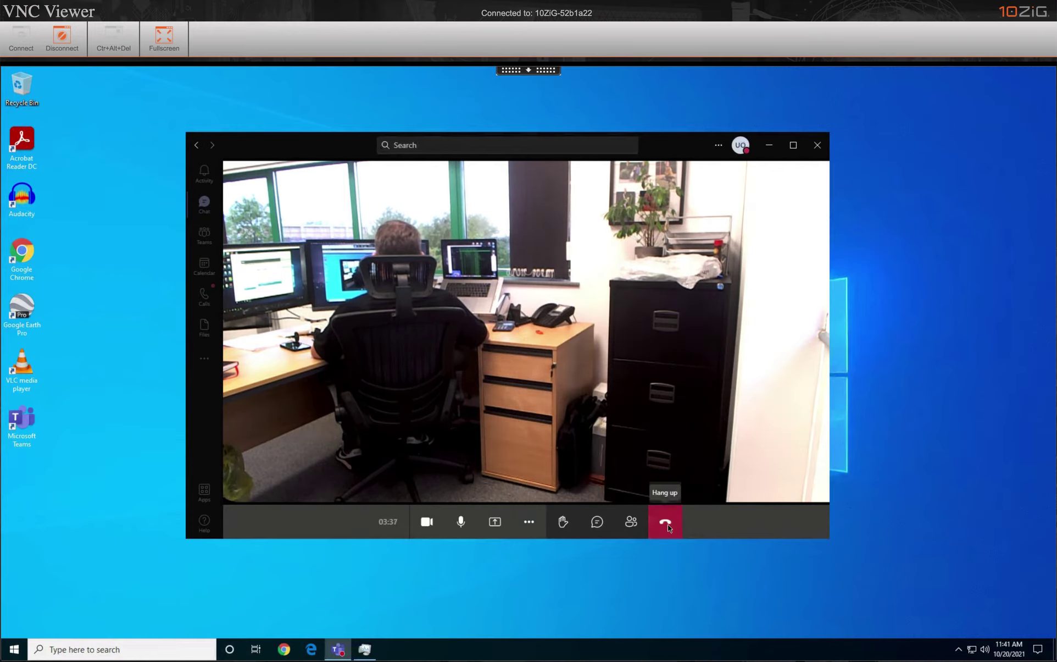
click(668, 526)
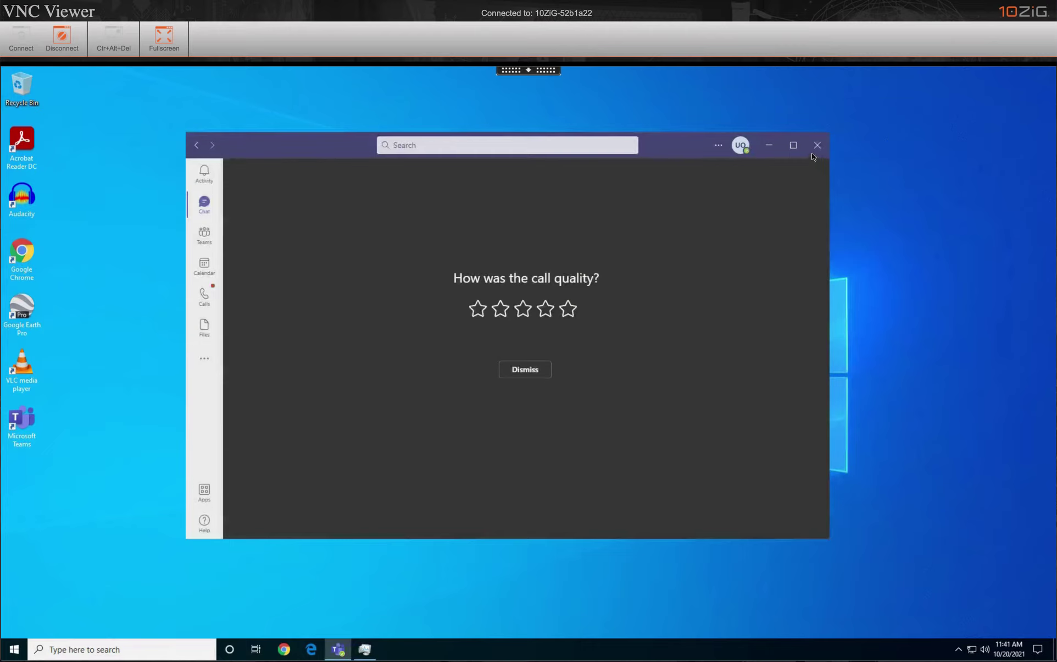
click(815, 148)
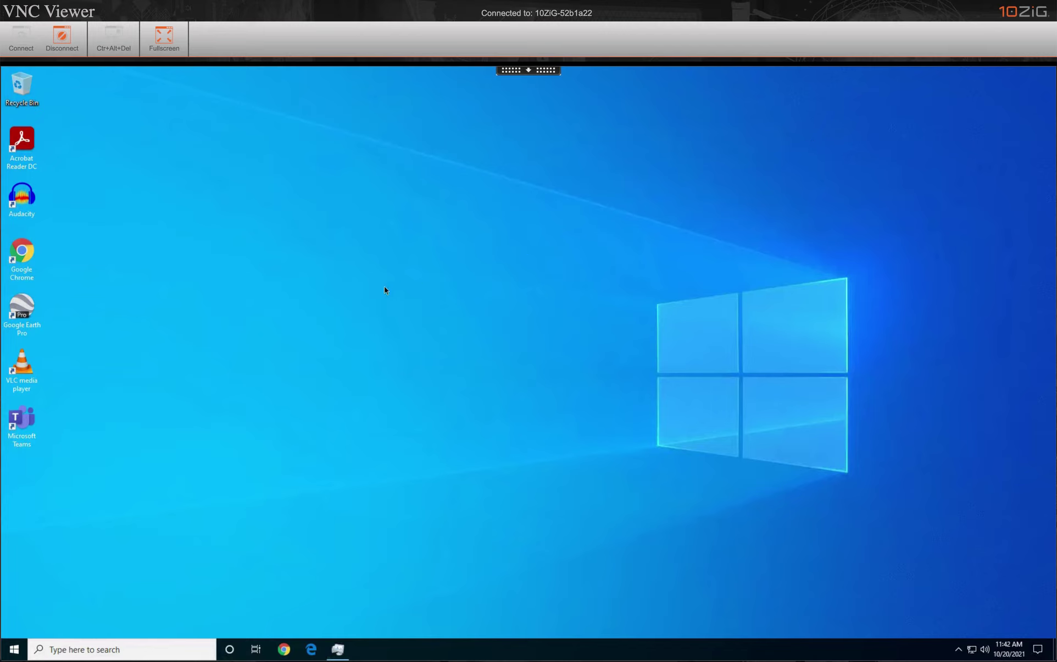
Launch Google Chrome and open CNN from its New Tab shortcut tile
double_click(22, 252)
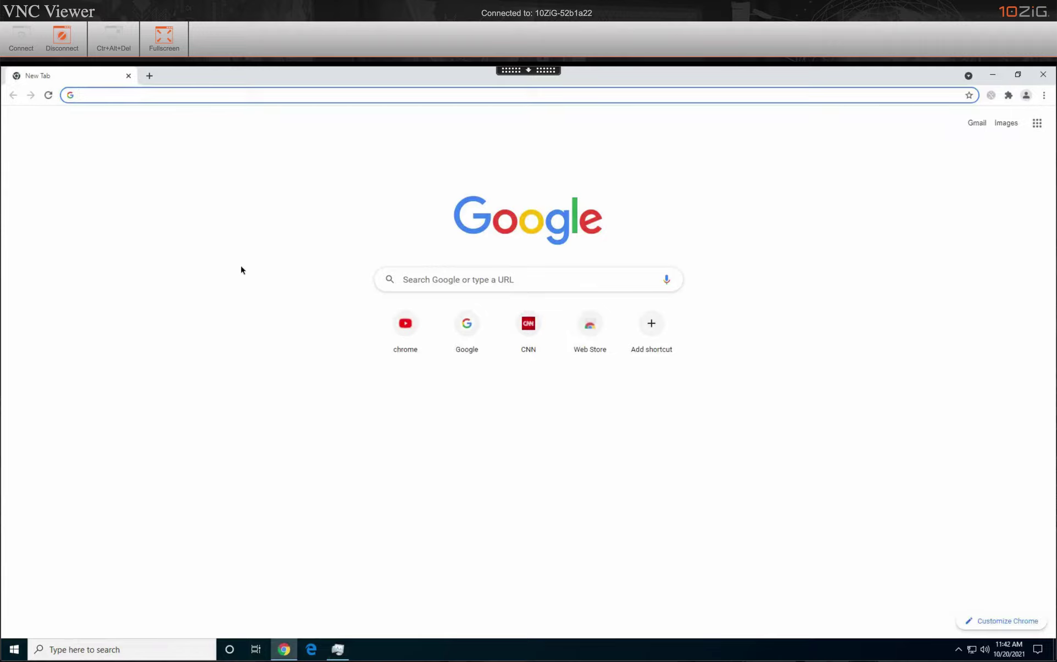
click(522, 328)
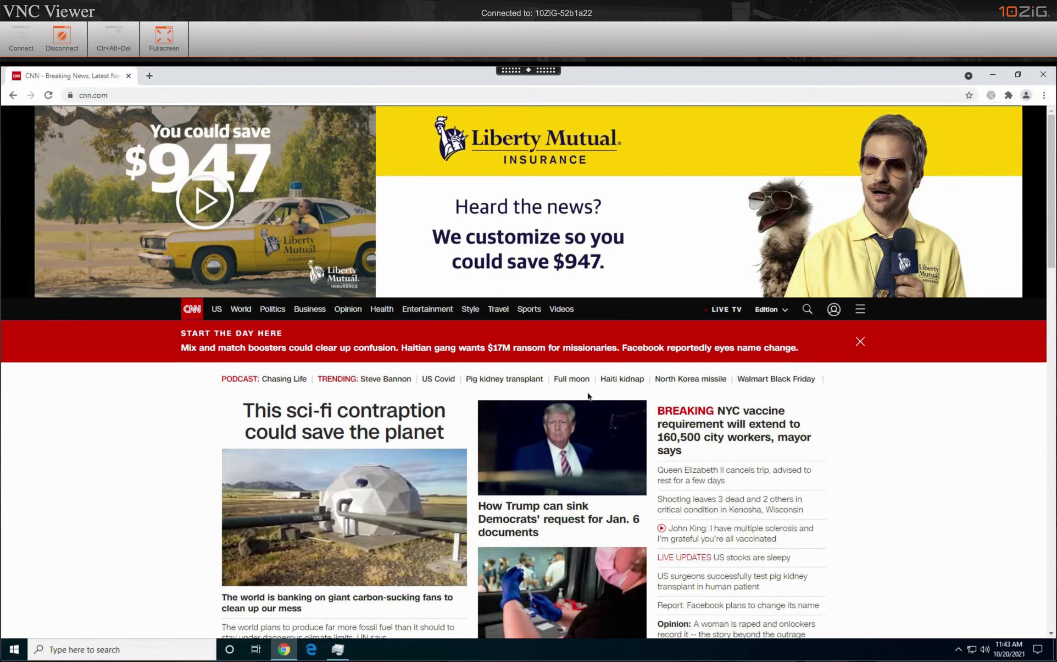
Review the session user's Chrome processes in Task Manager, then open CNN's carbon-capture article
click(338, 650)
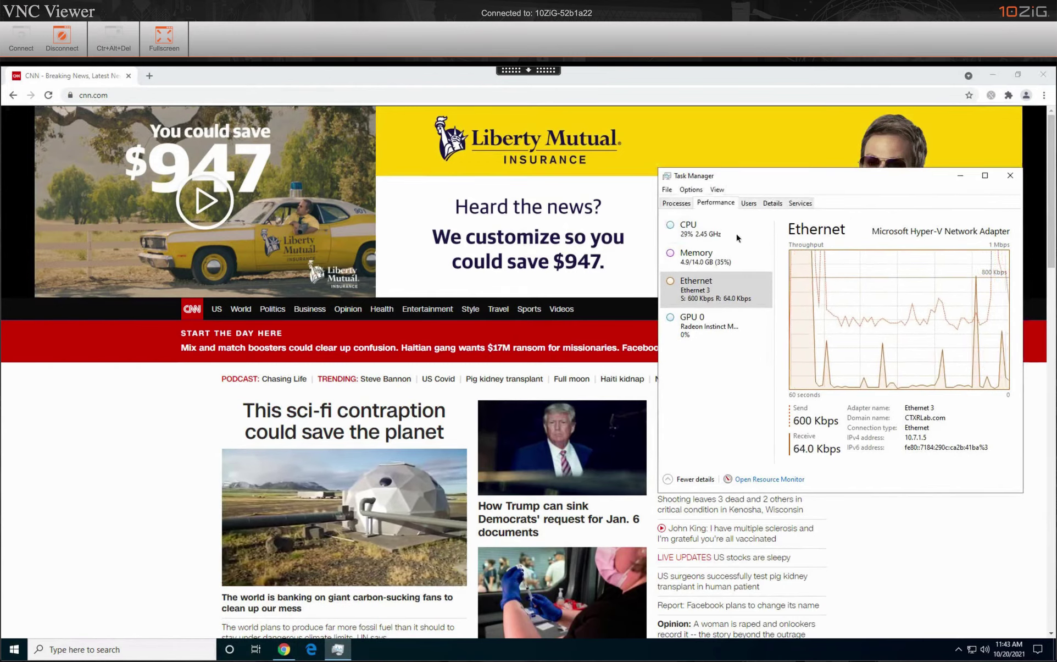
click(756, 205)
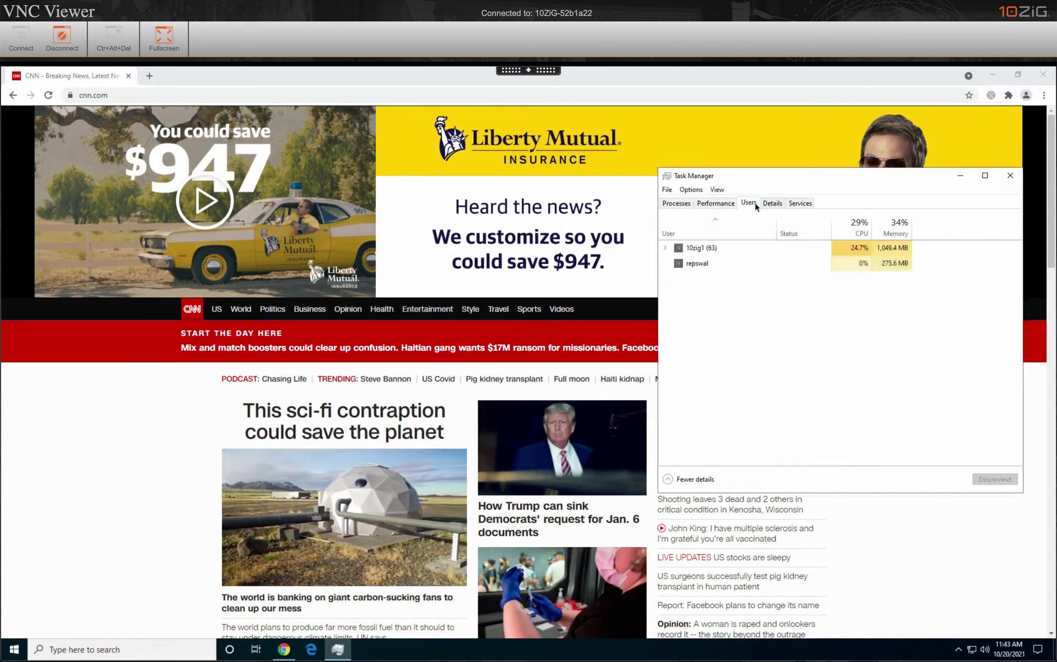
click(666, 249)
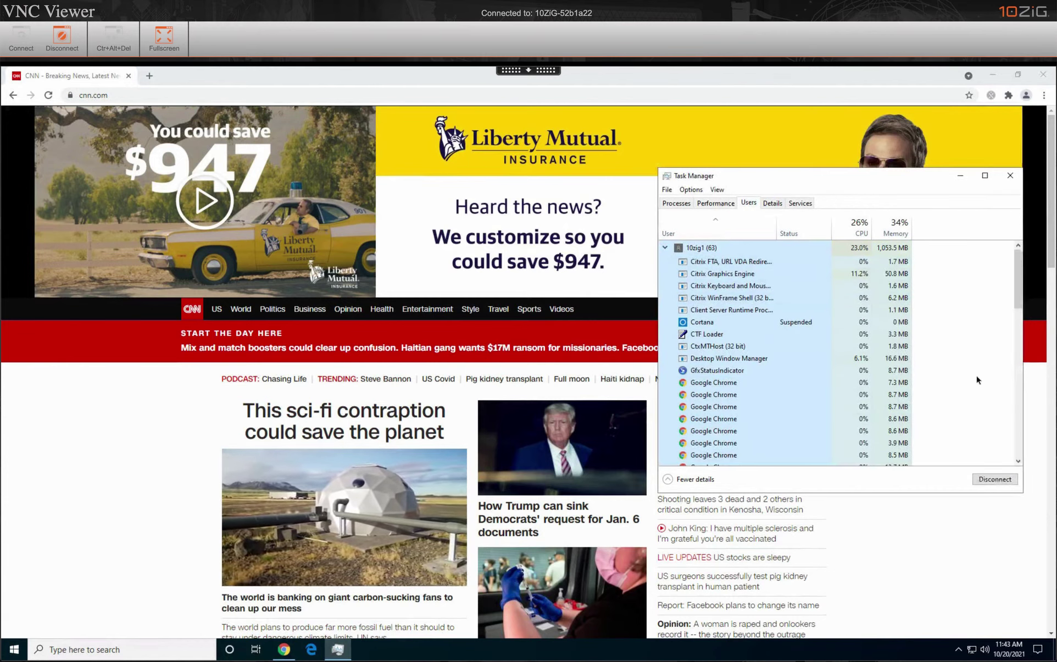
drag(1020, 285, 1018, 351)
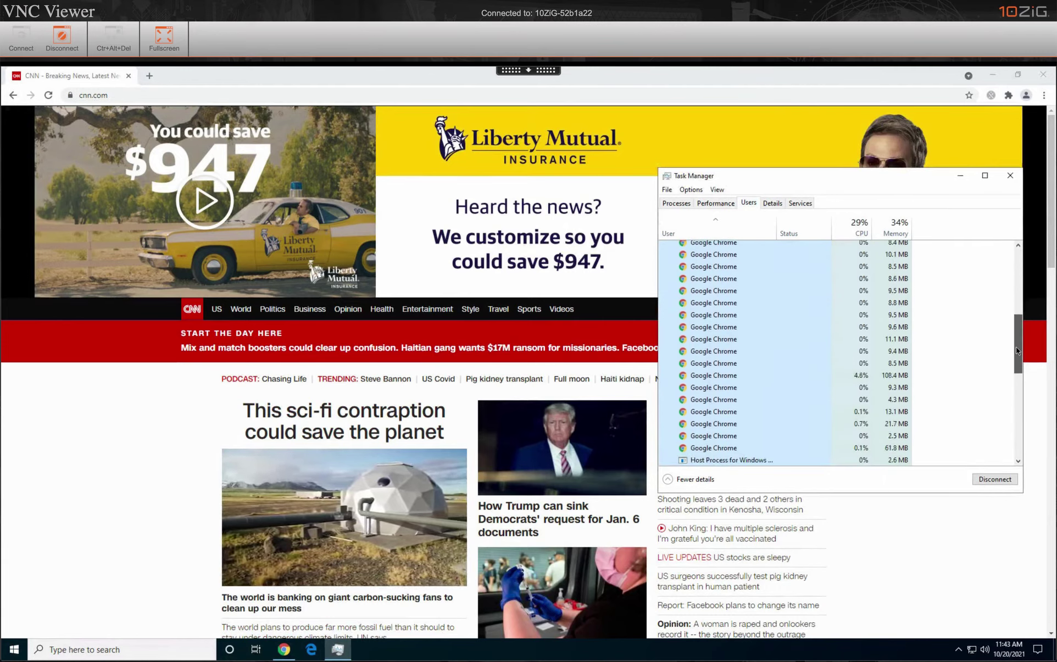
drag(1017, 351, 1017, 344)
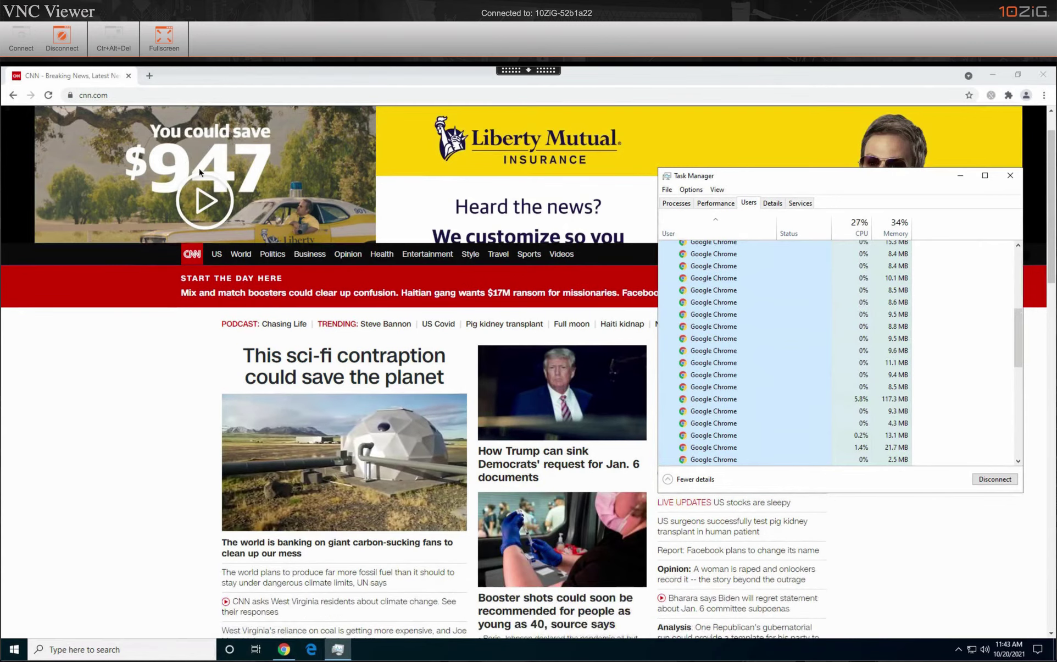
click(200, 172)
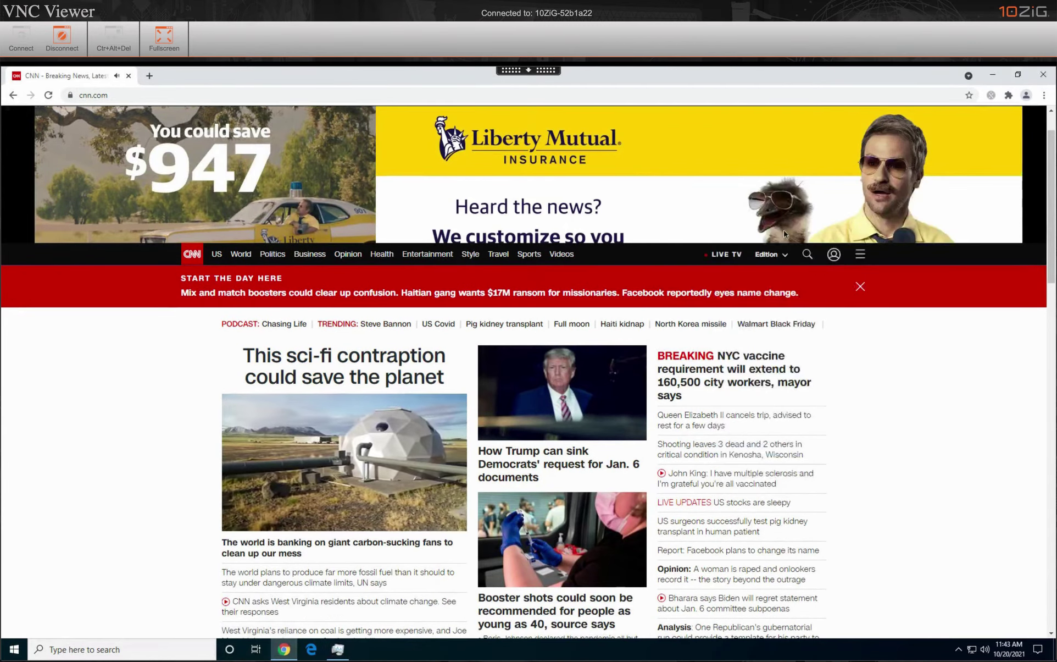
click(339, 435)
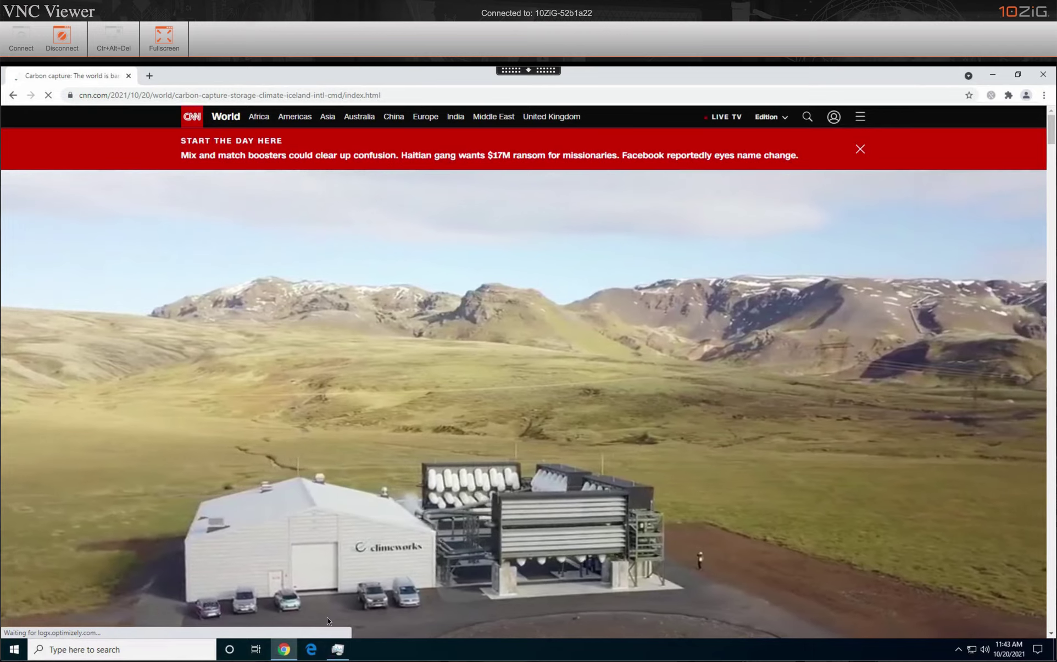
Scroll Task Manager's per-user process list and select the Citrix Graphics Engine process
click(338, 649)
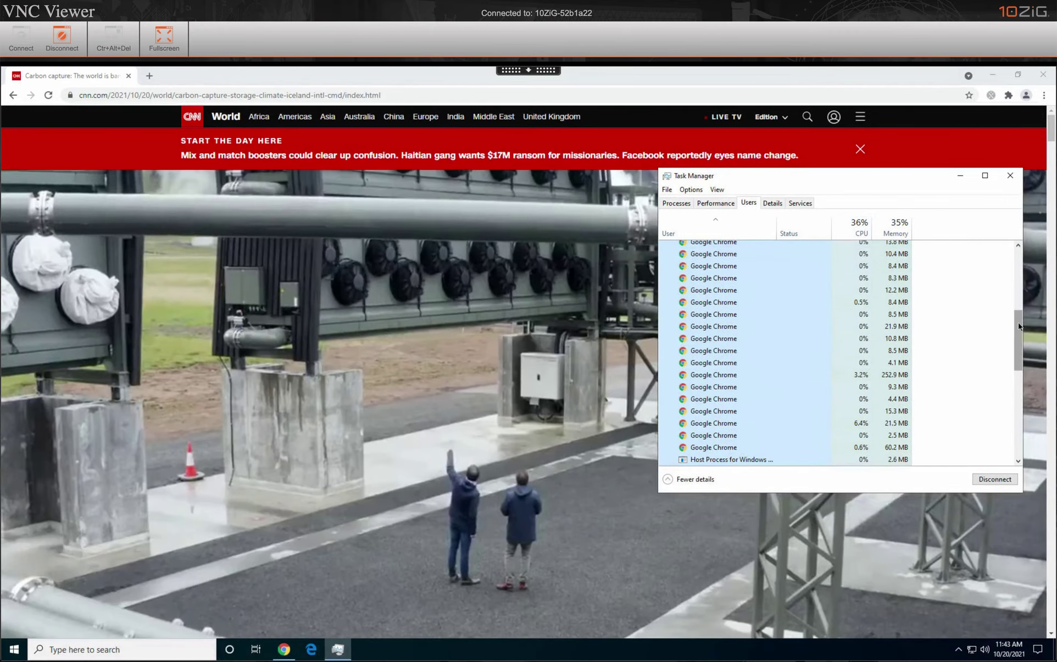
drag(1018, 325, 1017, 279)
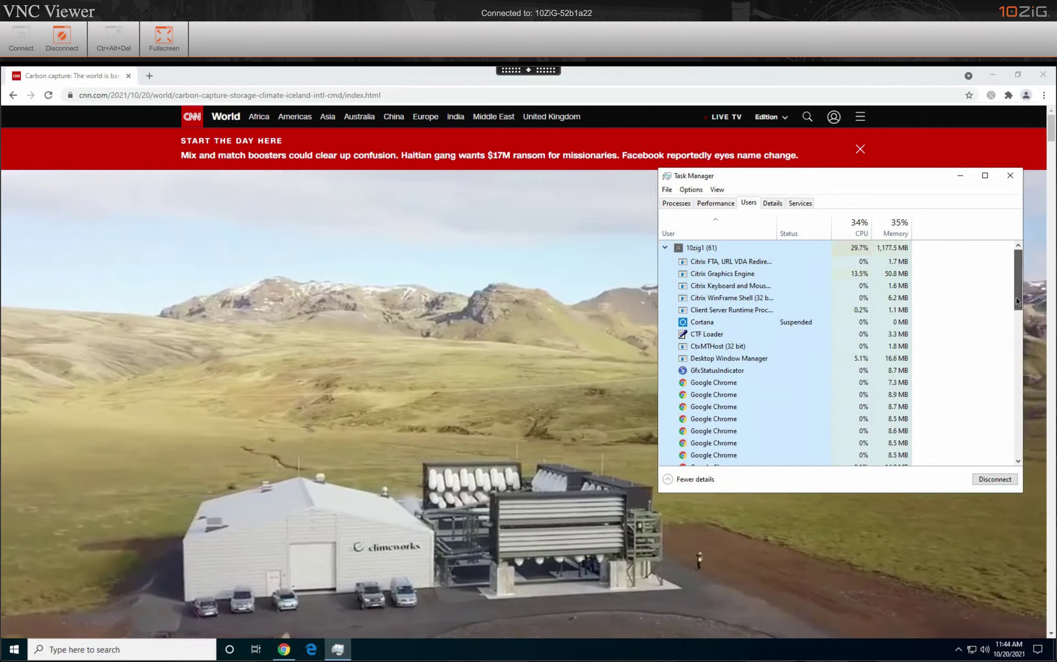
drag(1016, 300, 1015, 317)
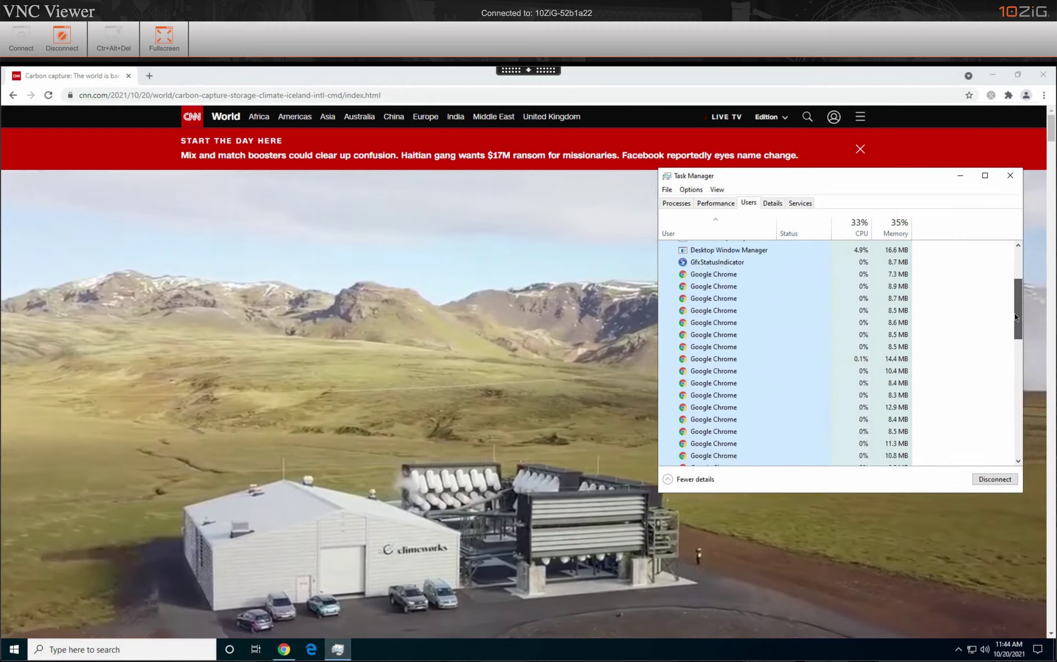
drag(1015, 321, 1013, 417)
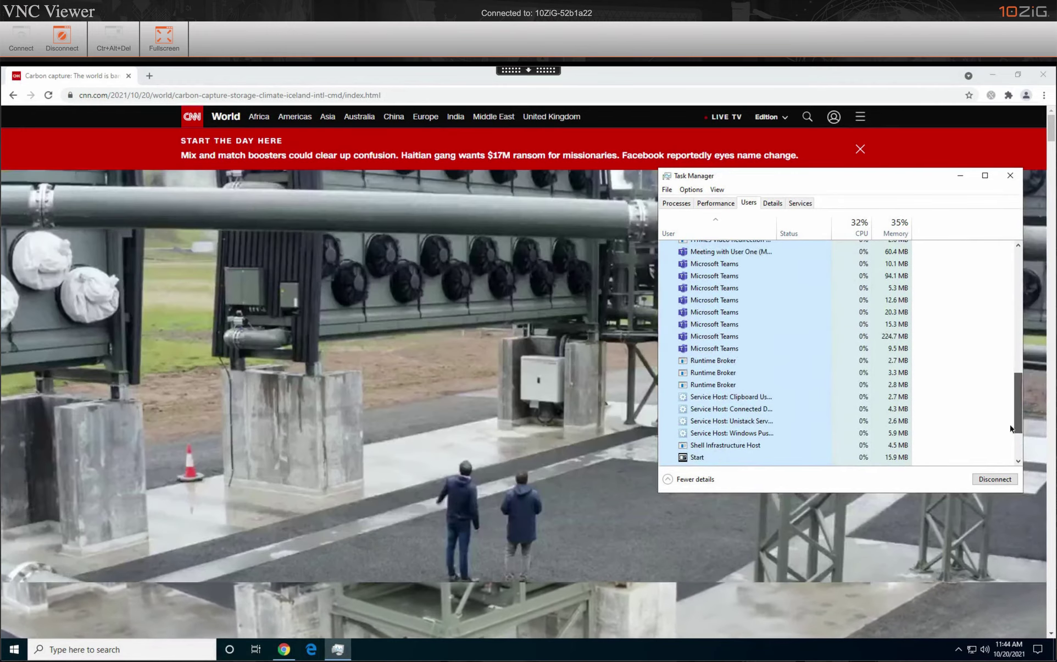
mouse_move(1013, 417)
mouse_down()
mouse_move(1013, 435)
mouse_move(1016, 253)
mouse_up()
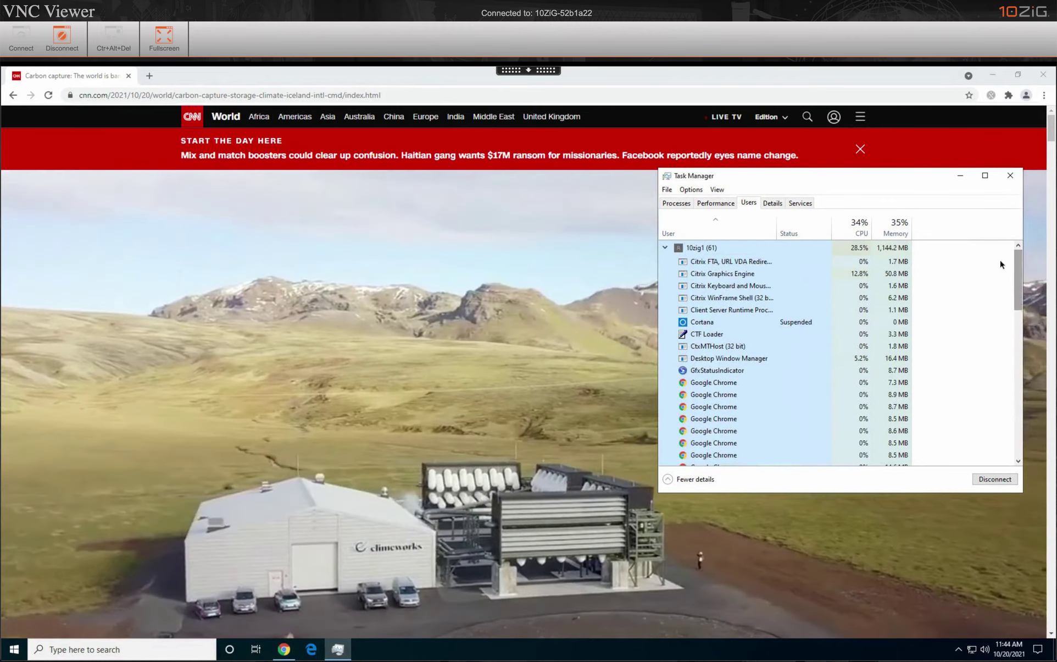
click(764, 274)
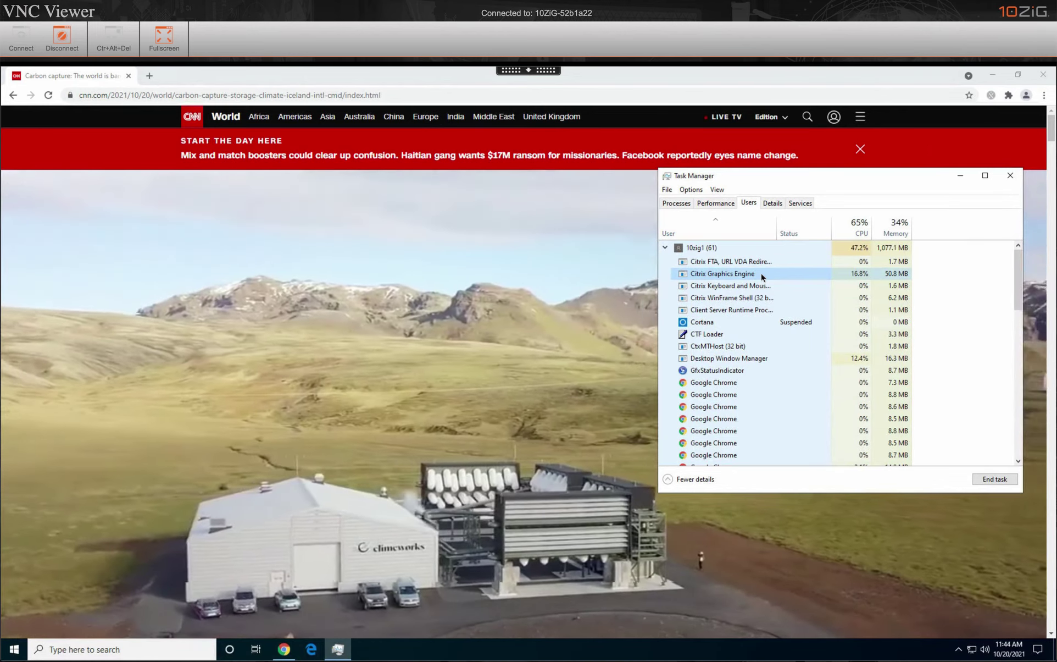
Switch Task Manager to the Performance view showing Ethernet throughput
click(715, 203)
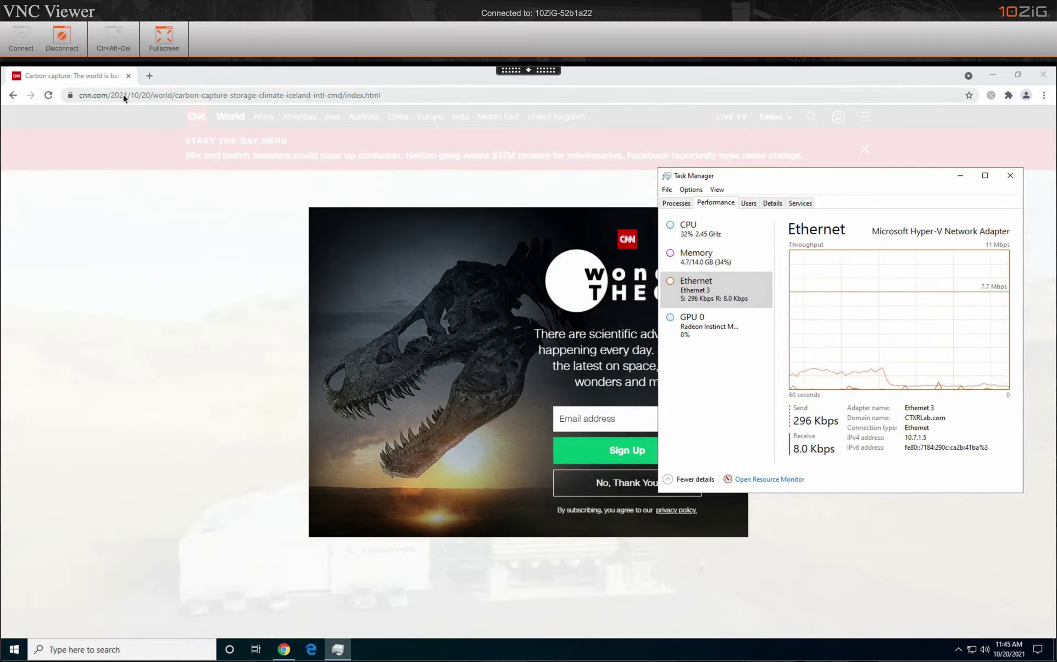
Go to youtube.com in Chrome and accept YouTube's cookie terms
click(132, 98)
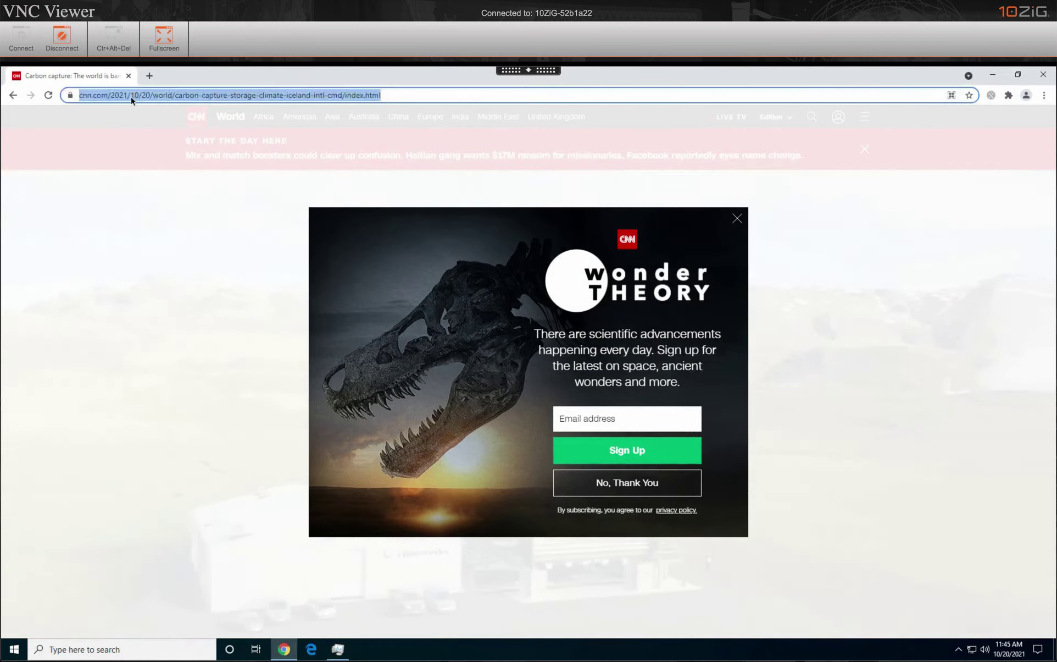
text(youtube.com)
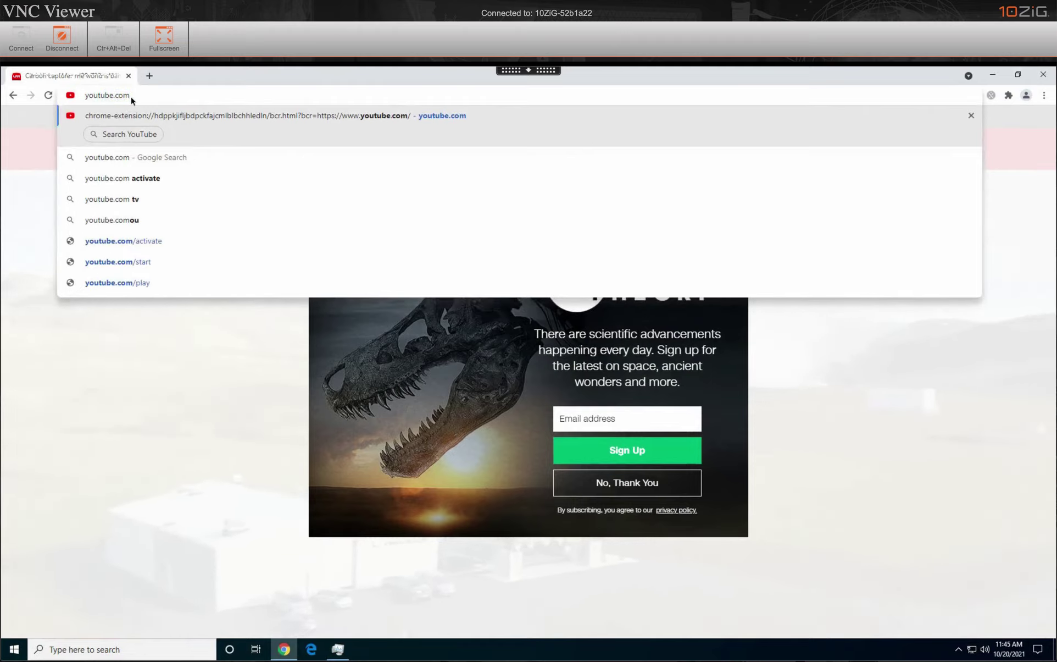
key(Return)
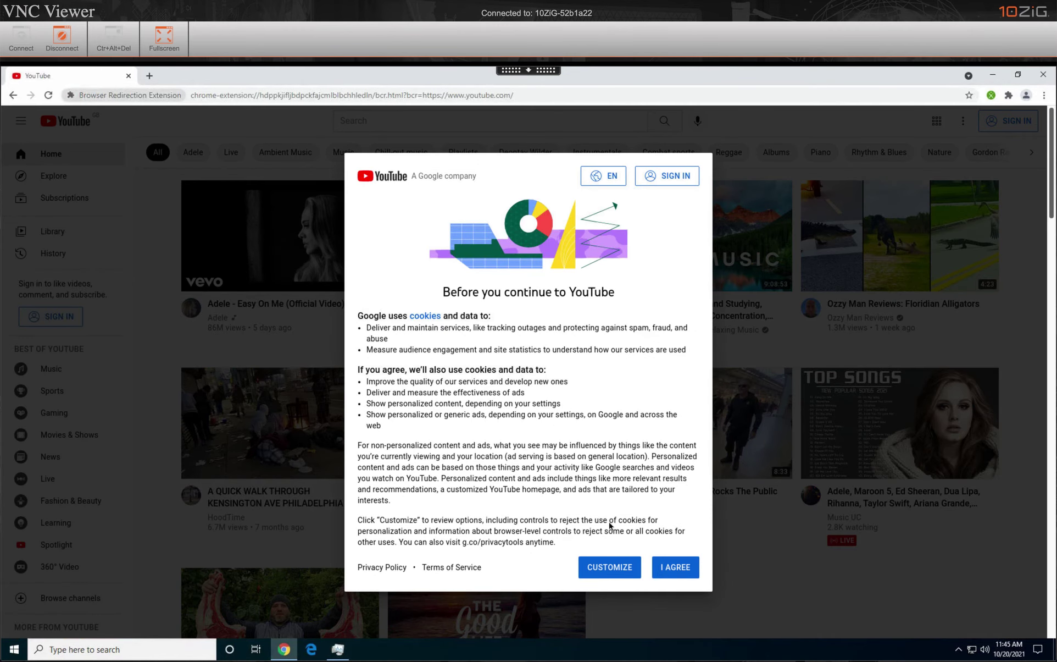
click(684, 567)
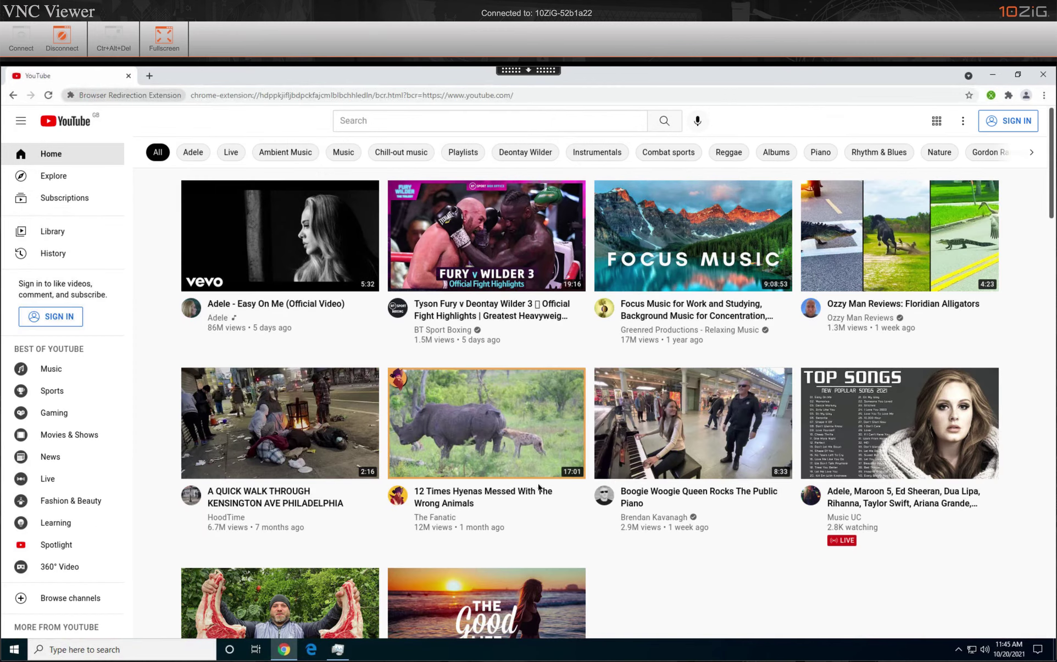
Play Adele's 'Easy On Me', pausing and resuming the ad, then bring Task Manager forward
click(277, 238)
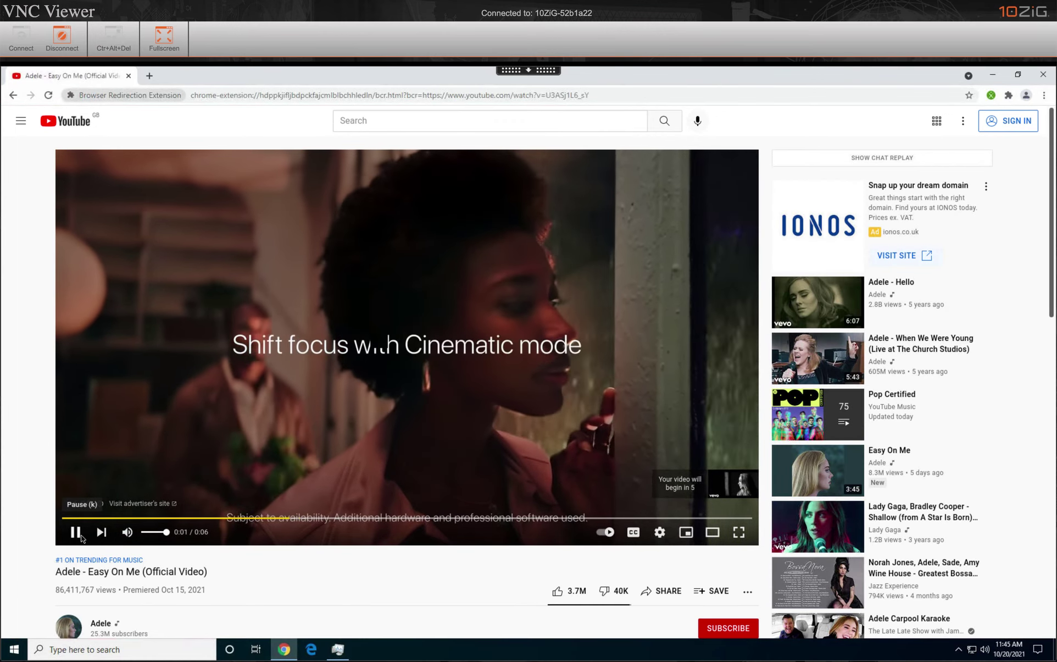
click(76, 532)
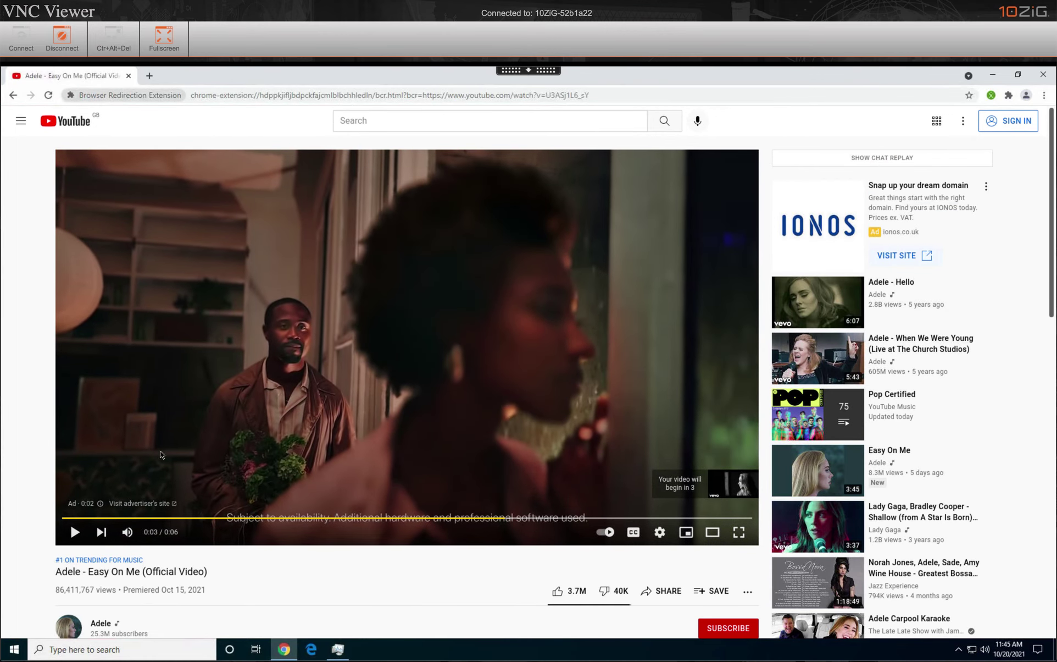
click(75, 532)
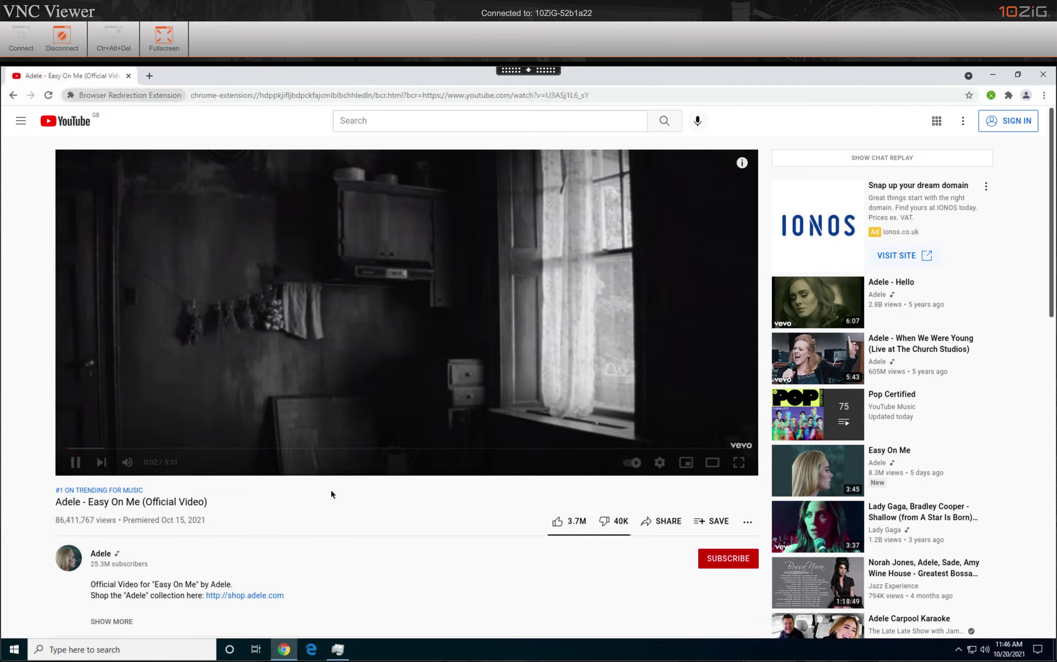
click(339, 653)
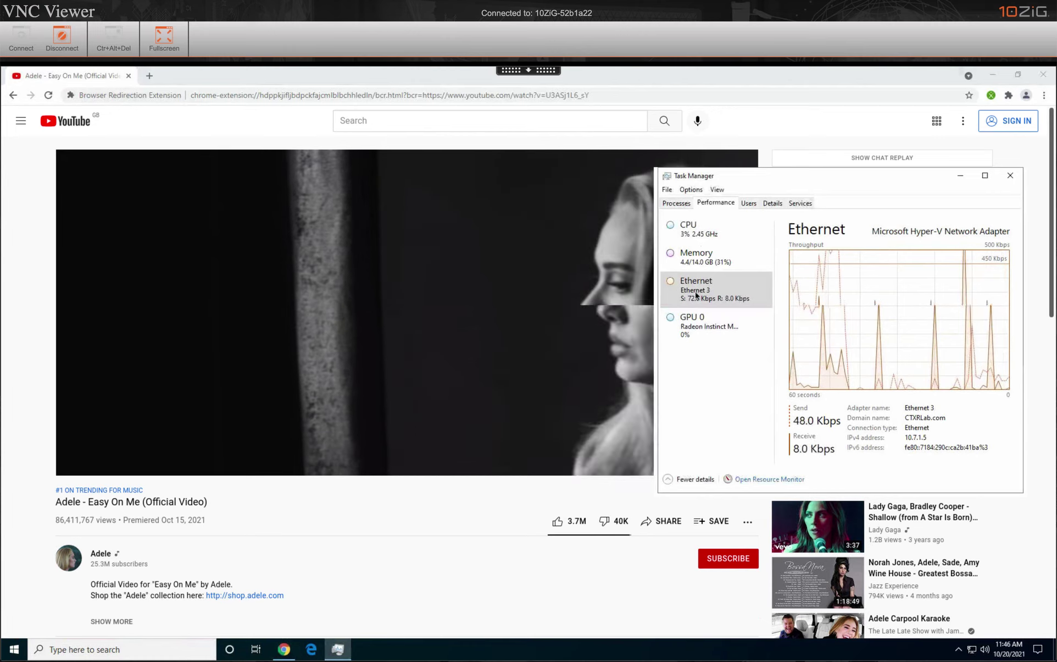
Check CPU load and select Citrix Graphics Engine under 10zig1, then centre the Termius window
click(699, 234)
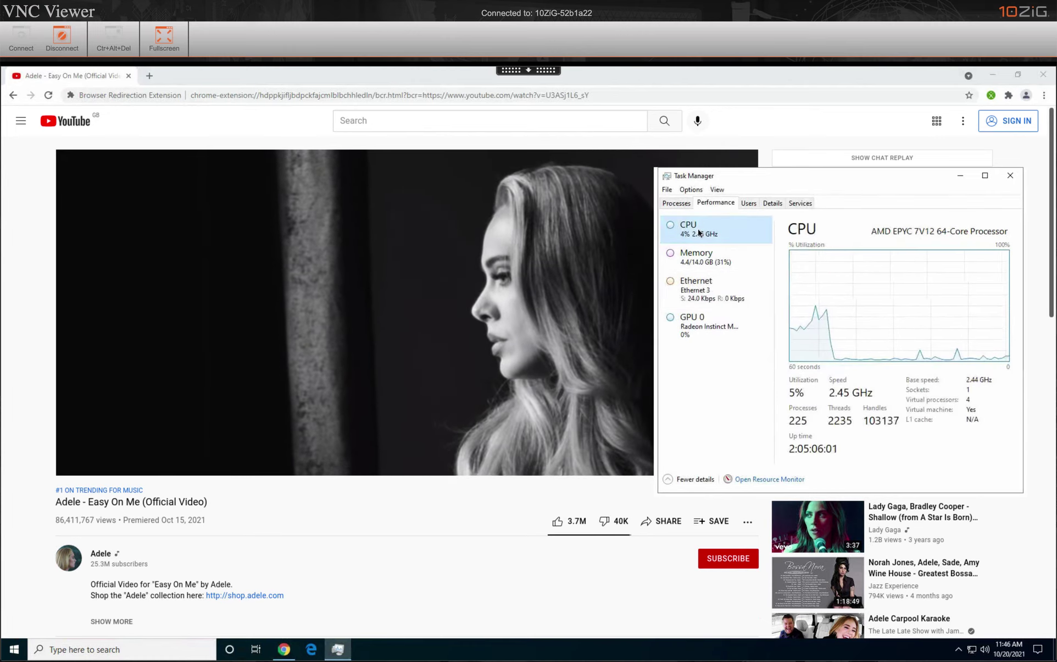
click(749, 203)
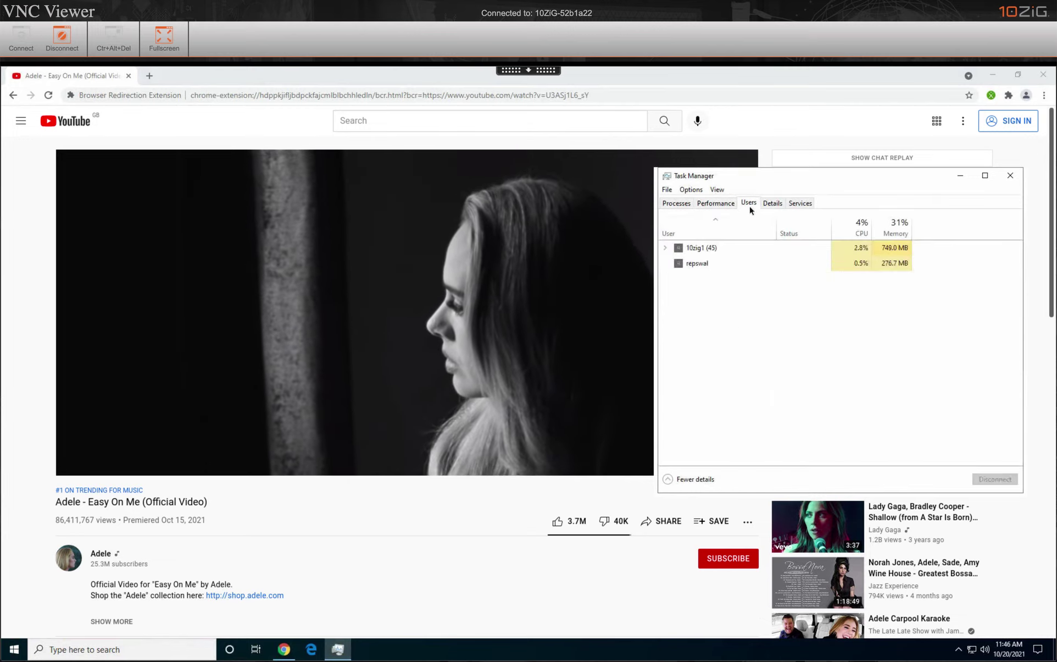
click(666, 248)
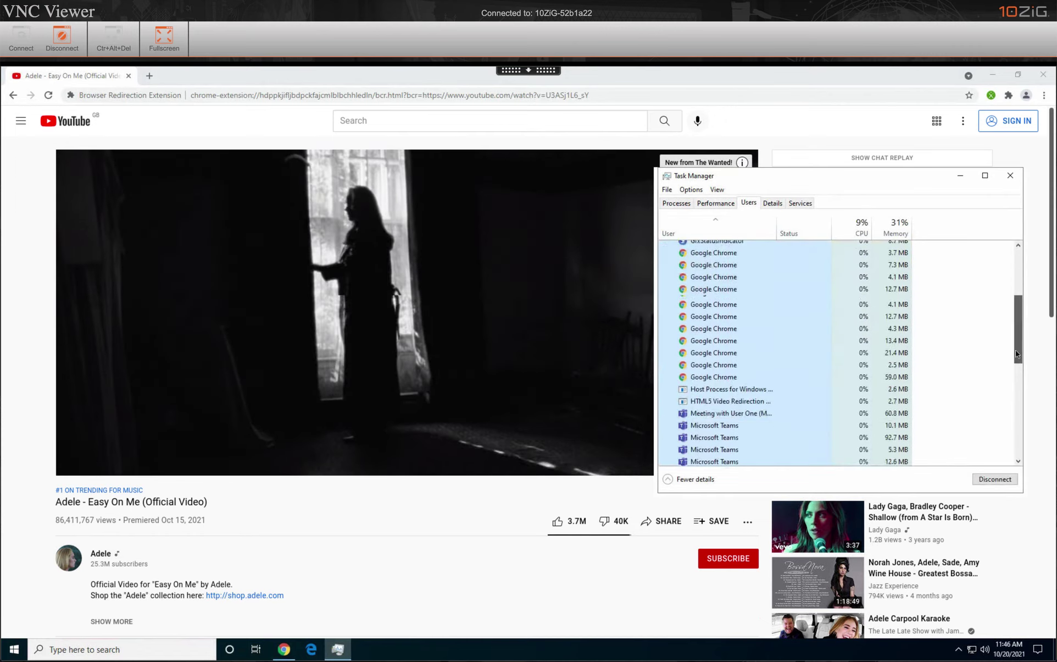
mouse_move(1018, 314)
mouse_down()
mouse_move(1016, 348)
mouse_move(1017, 317)
mouse_up()
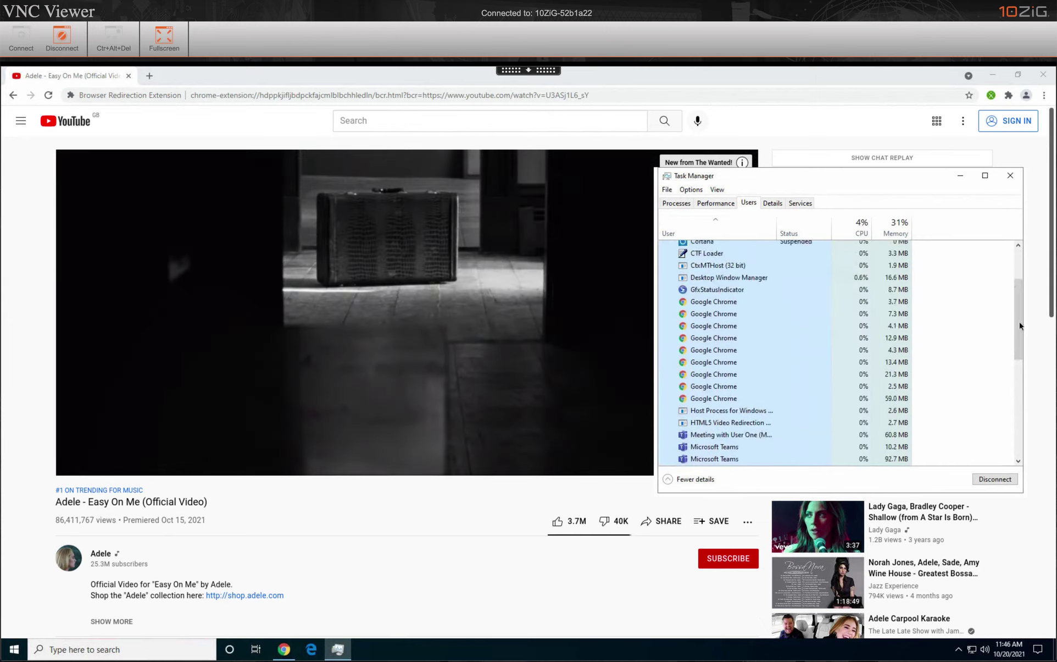
drag(1022, 316, 1020, 283)
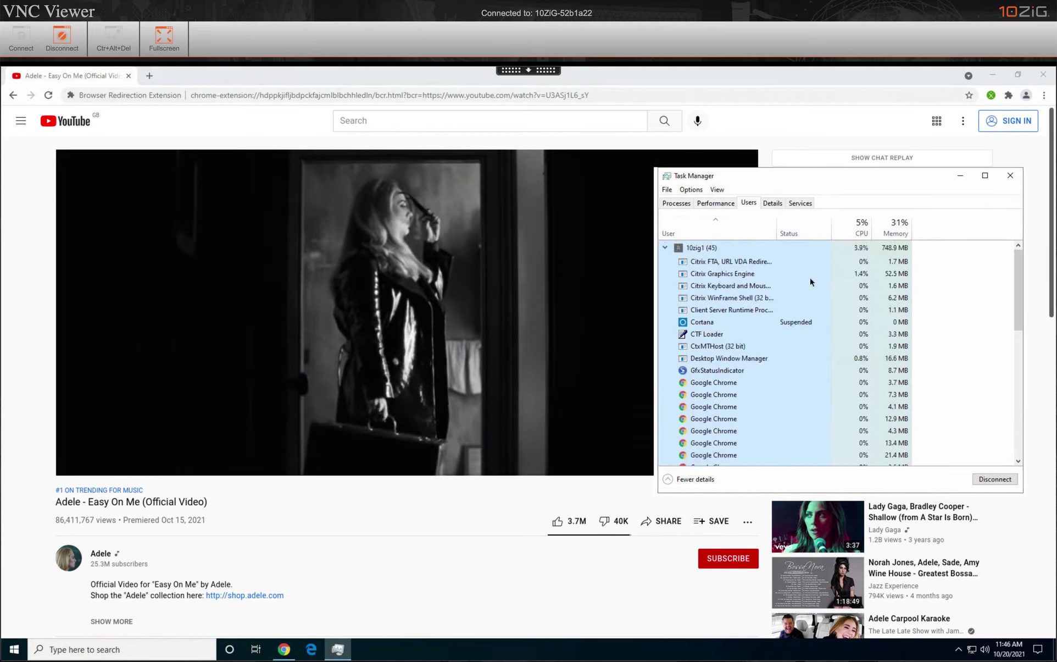
click(768, 274)
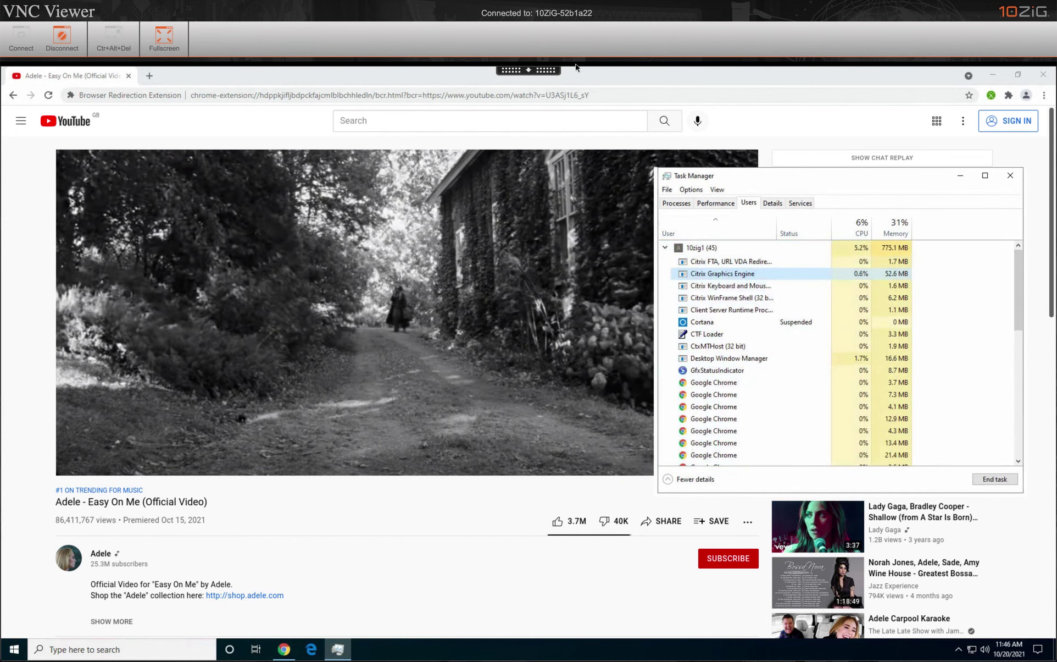
click(797, 275)
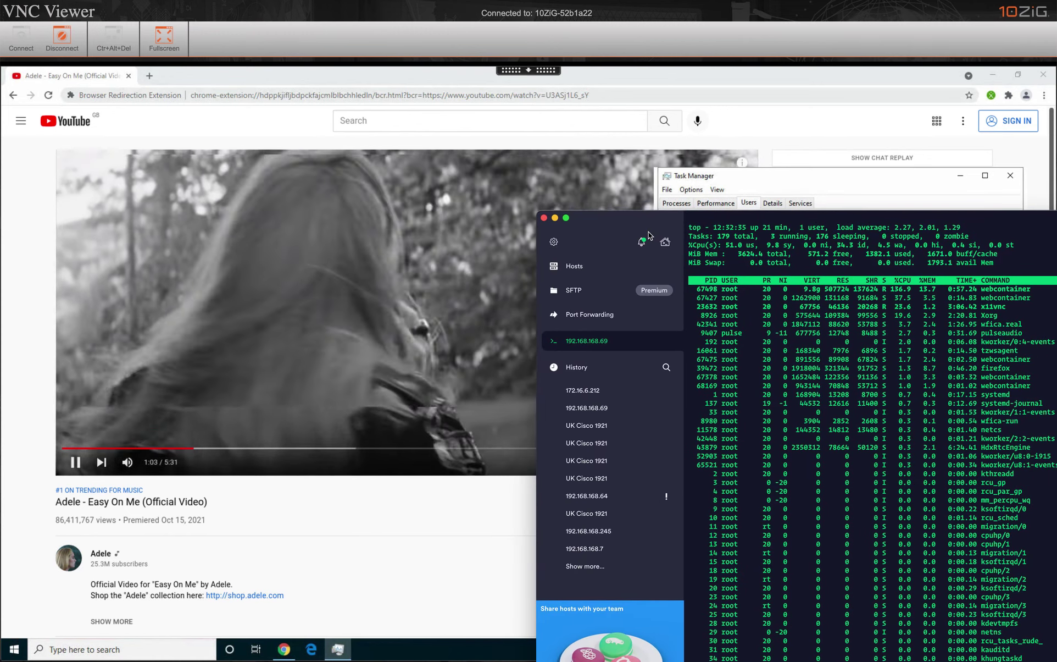
drag(648, 236, 351, 131)
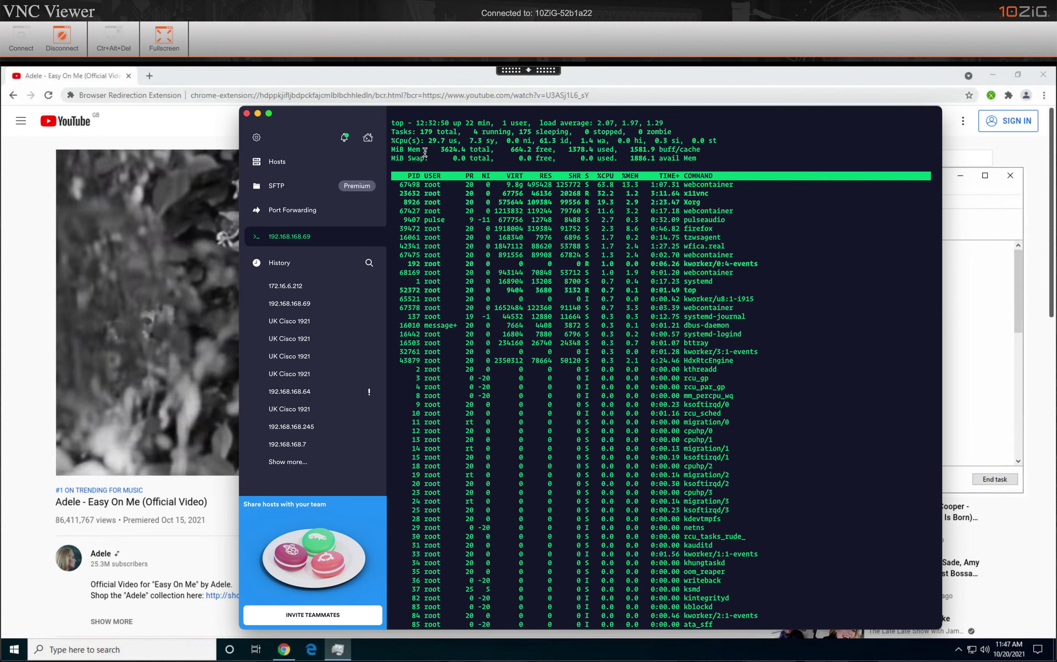
Minimize the Termius window showing the endpoint's top listing
click(247, 113)
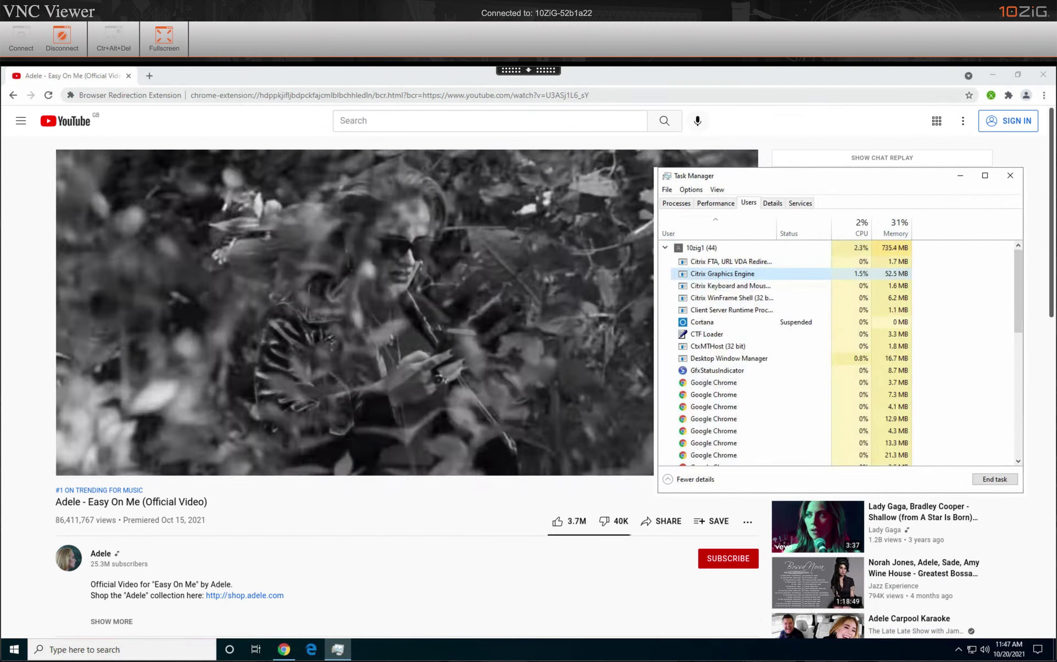
Close Task Manager, enlarge Adele's video to fill the browser, and briefly show then hide Termius
click(1011, 176)
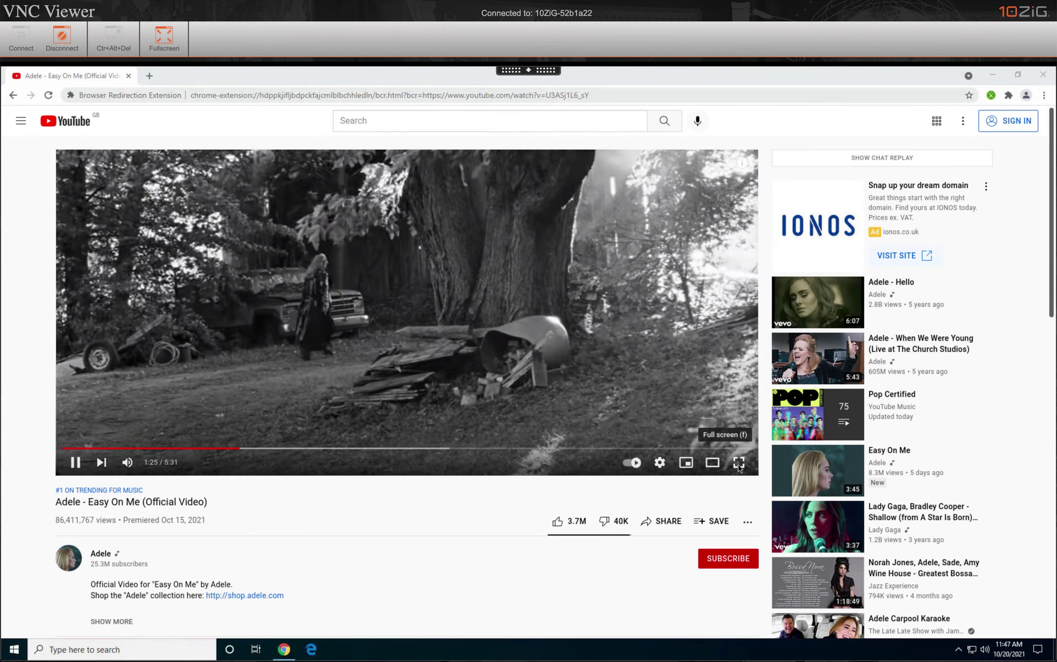
click(739, 462)
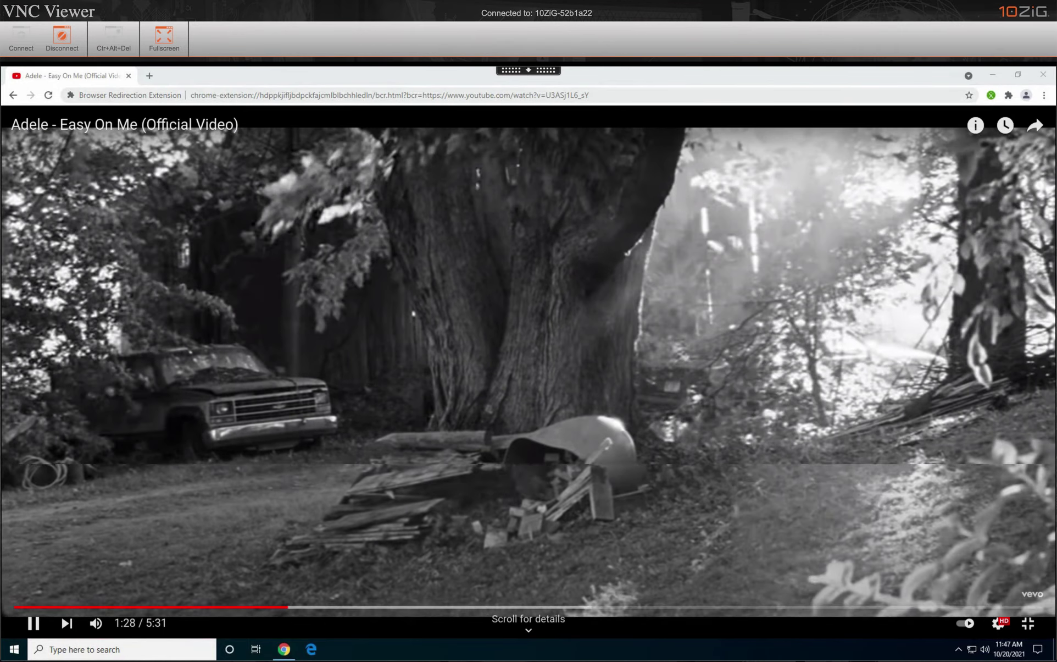
key(super+Tab)
drag(525, 145, 407, 99)
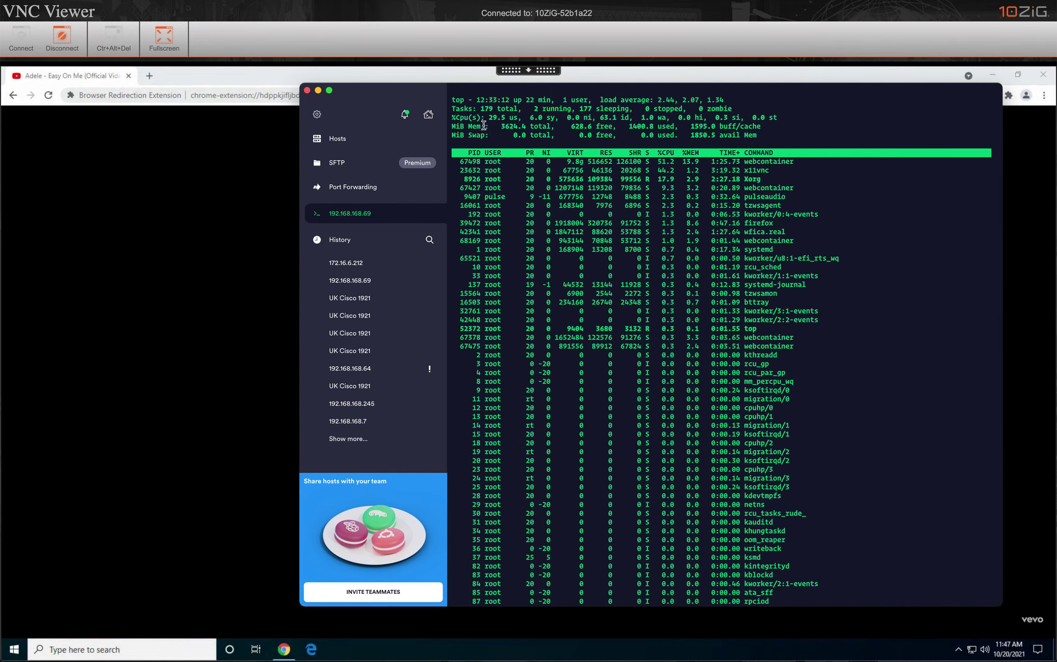
click(319, 91)
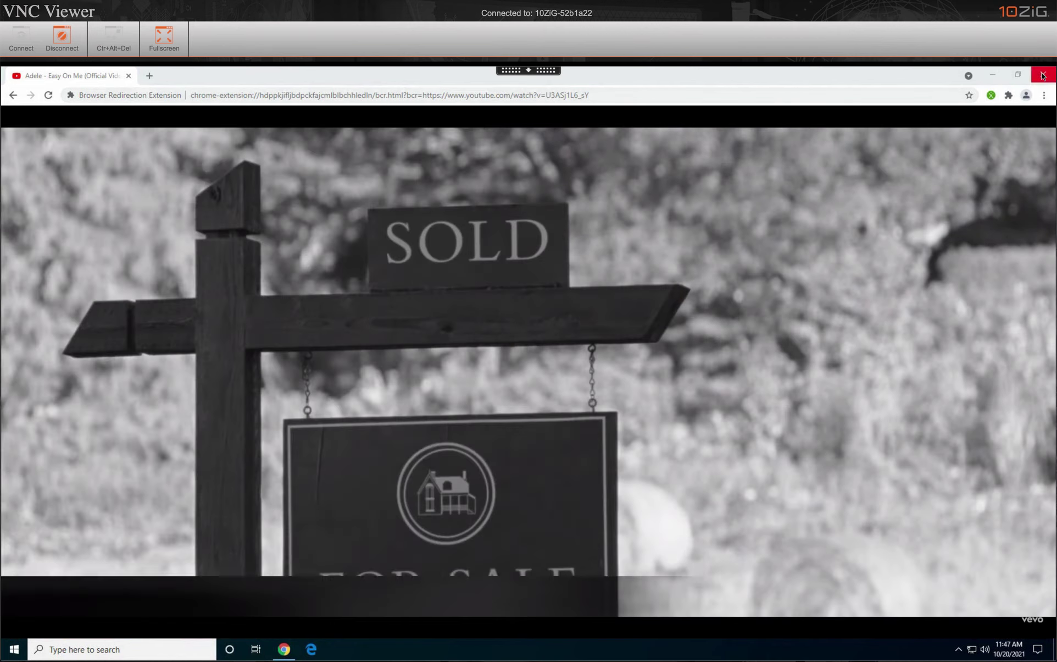
Close the Chrome window playing Adele's video
click(1043, 74)
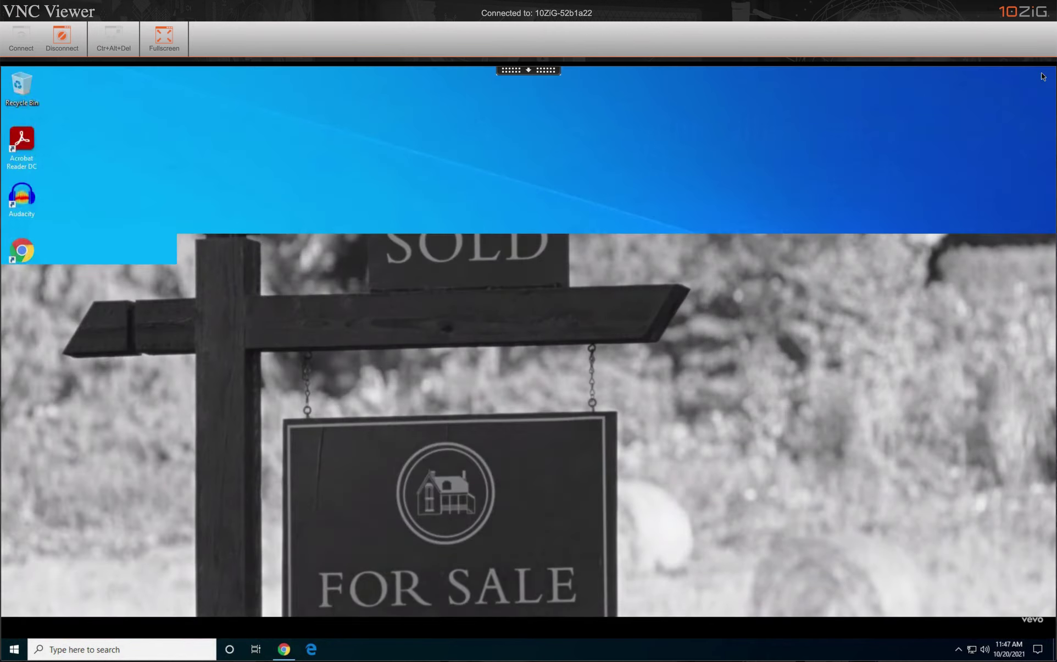